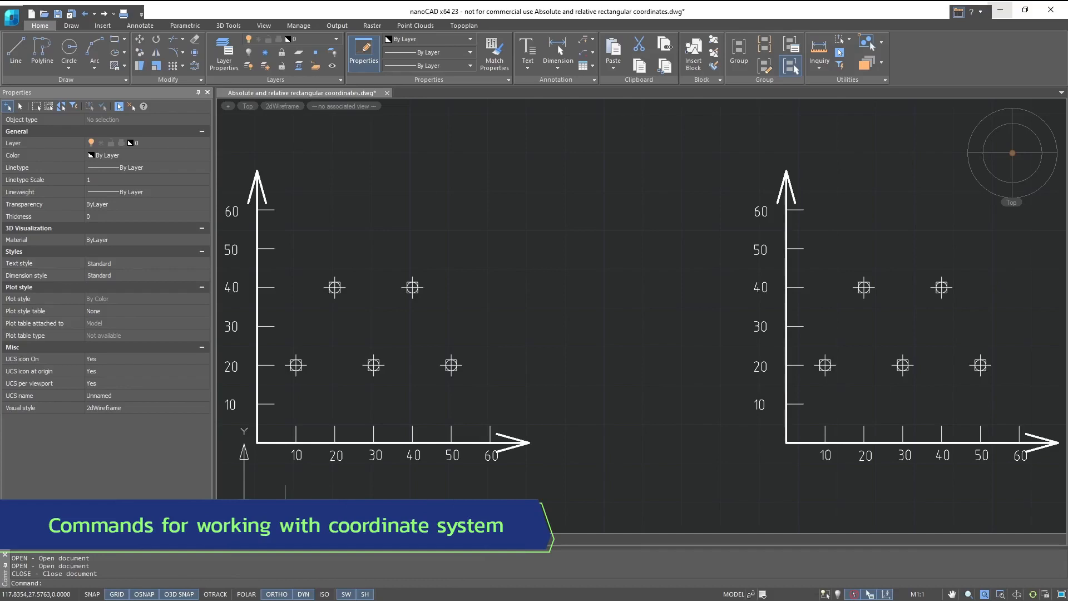
Move the UCS origin to the intersection of the left graph's axes
left_click(258, 26)
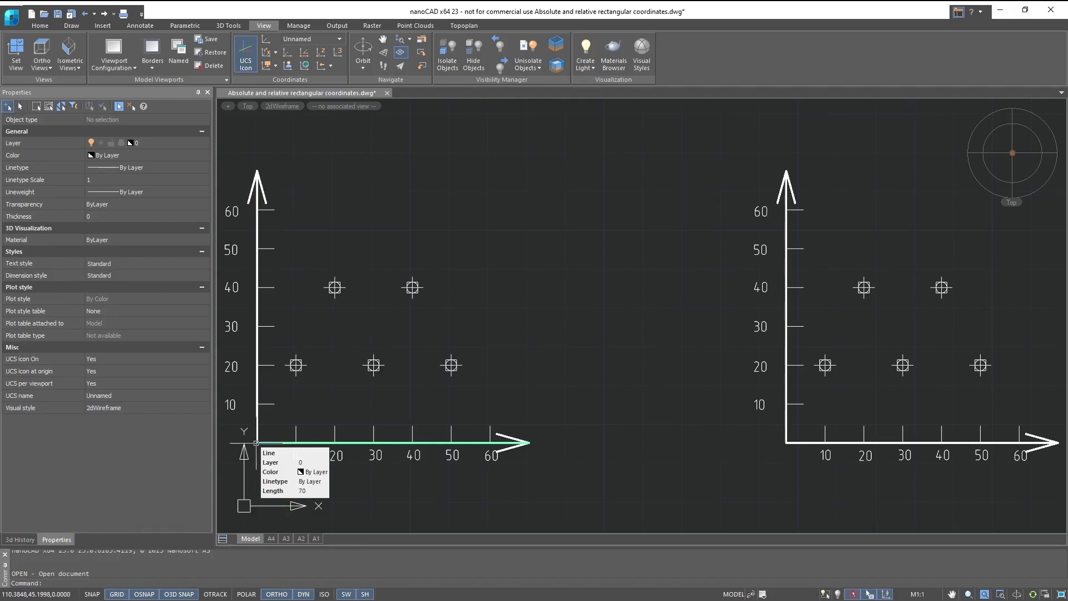
left_click(290, 55)
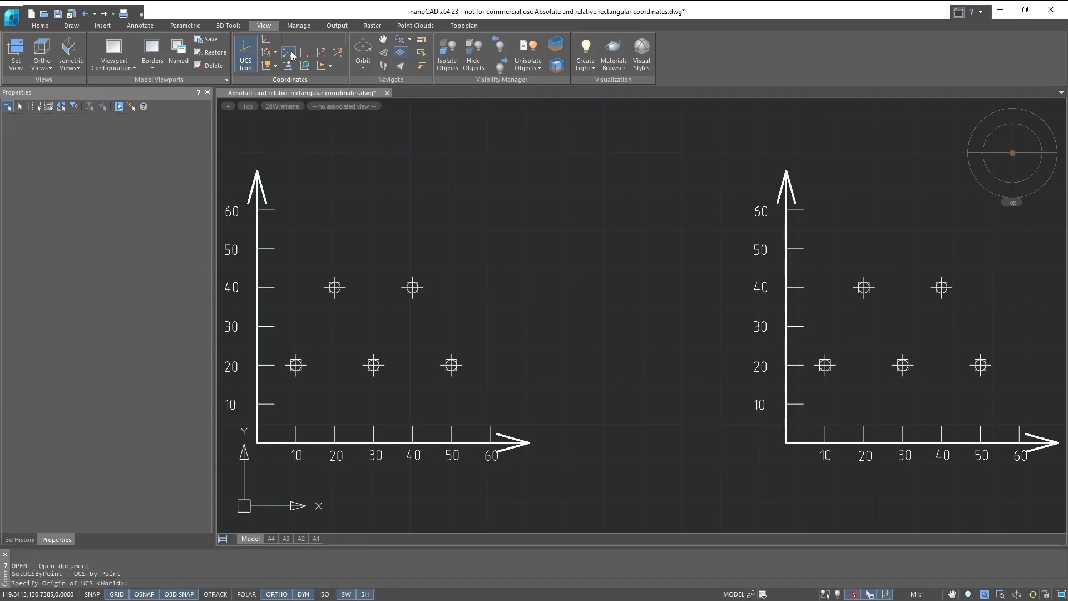
left_click(256, 442)
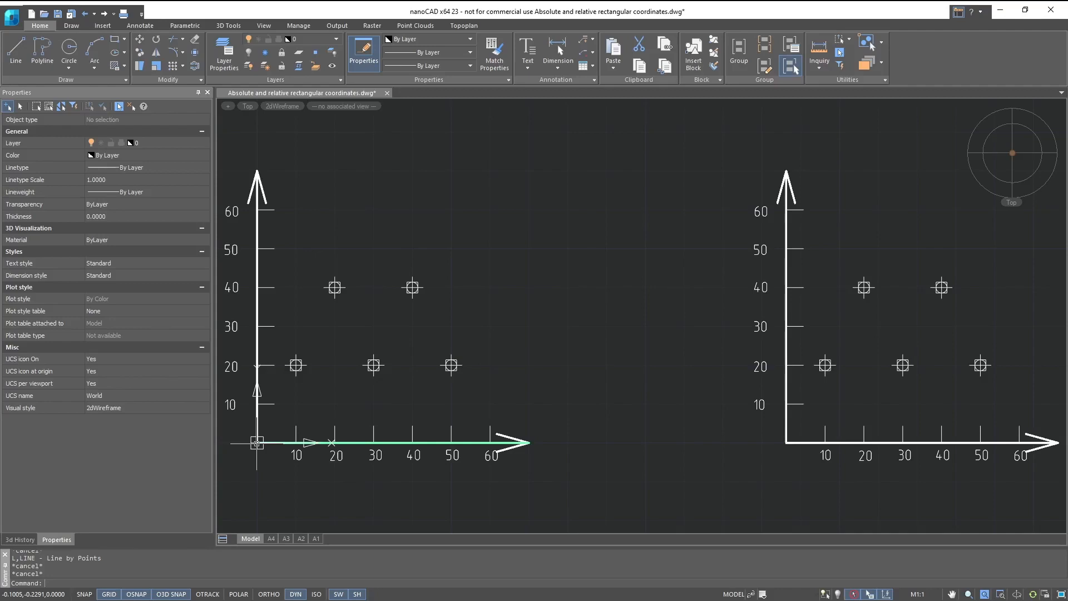
left_click(15, 49)
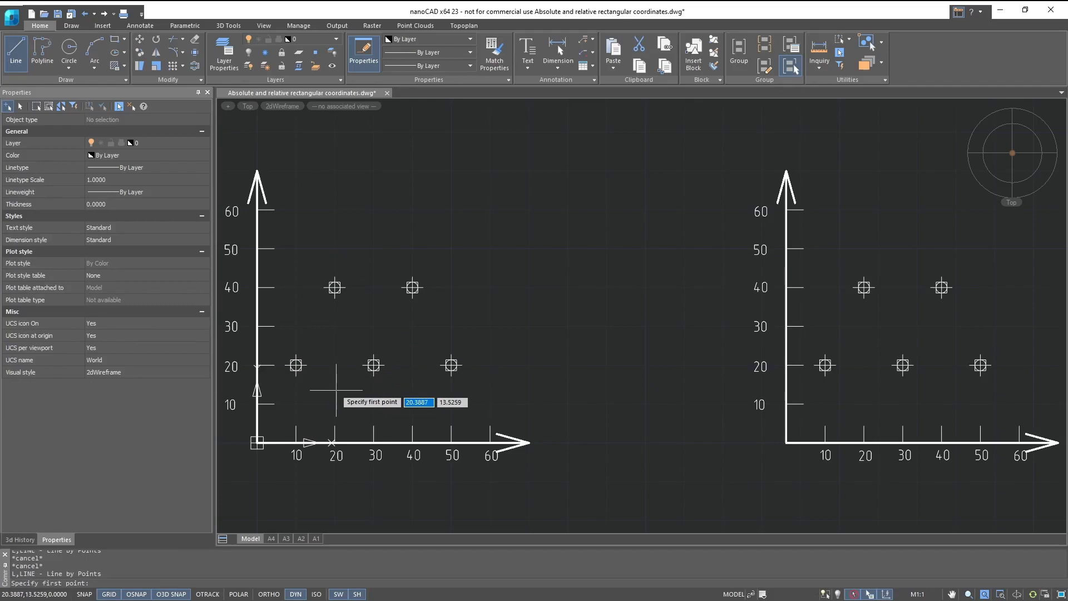
type("10")
key("Tab")
type("20")
key("Return")
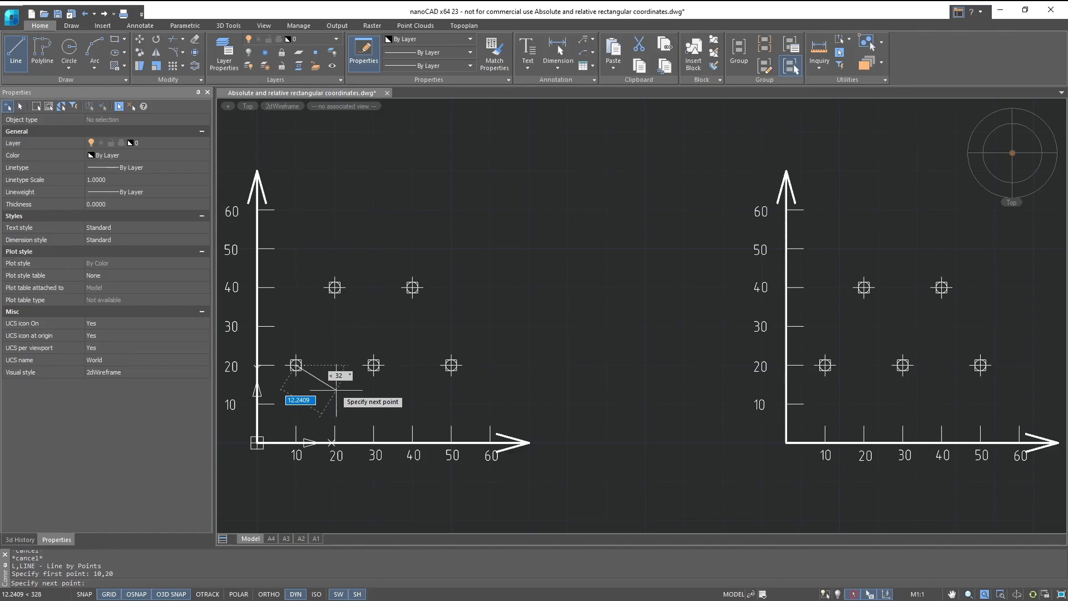
type("20")
key("Tab")
type("@20,40")
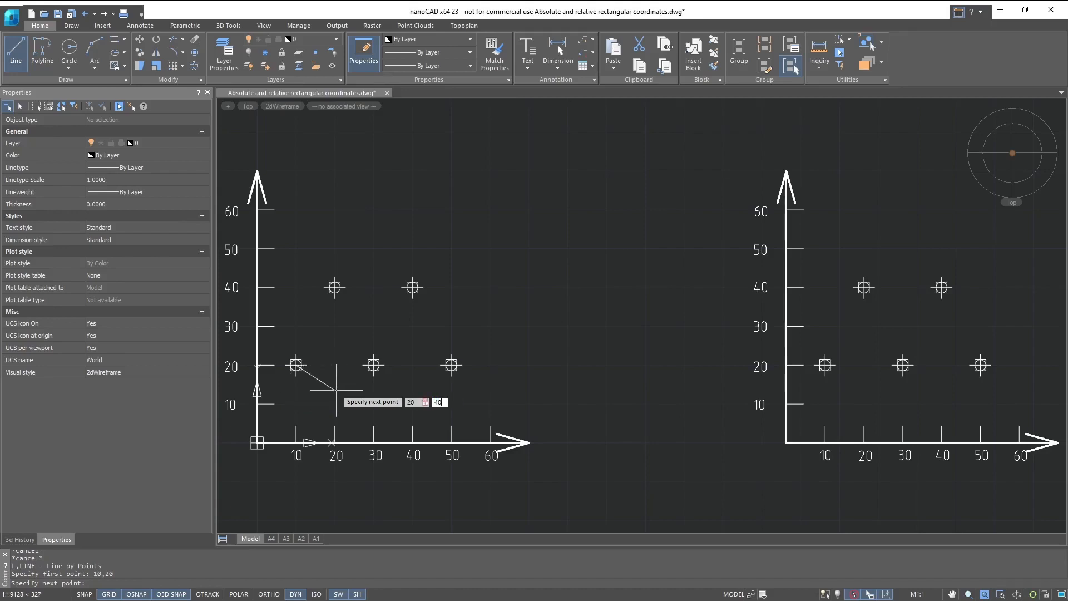
key("Return")
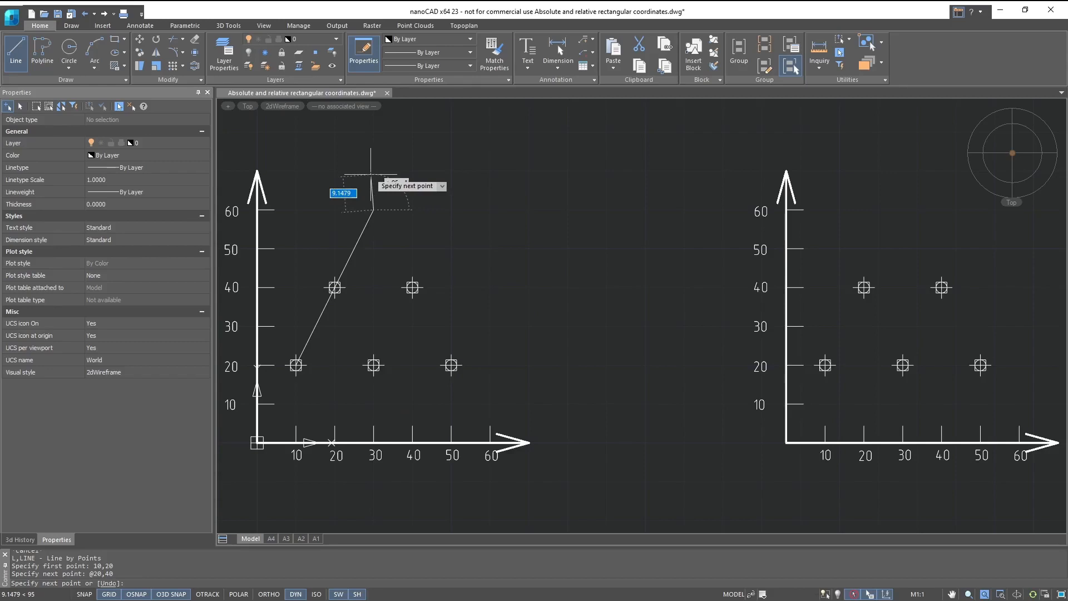
key("Escape")
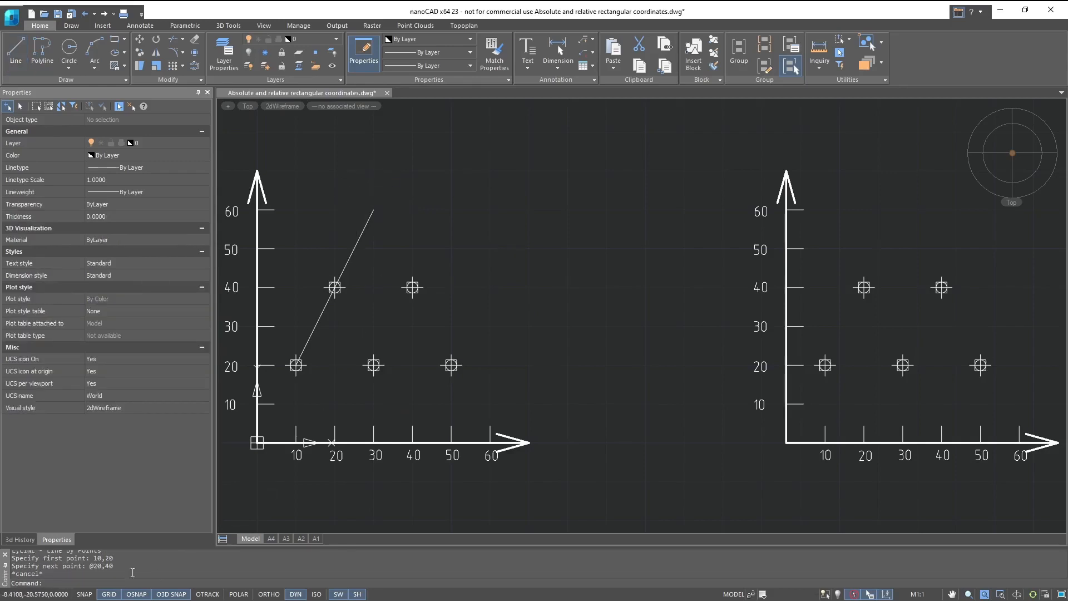
left_click_drag(91, 567, 94, 567)
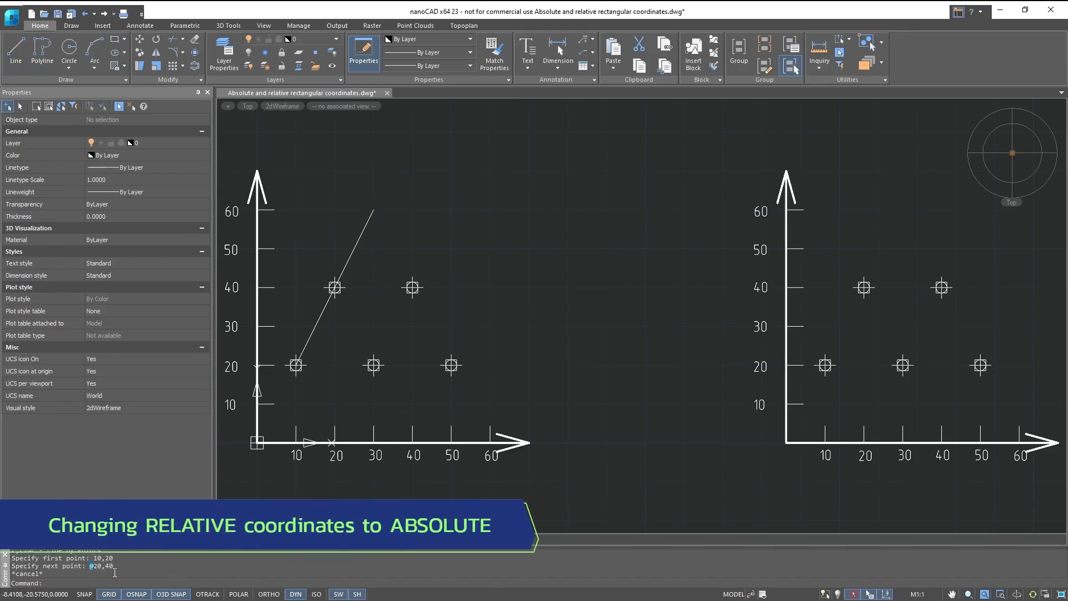
key("ctrl+z")
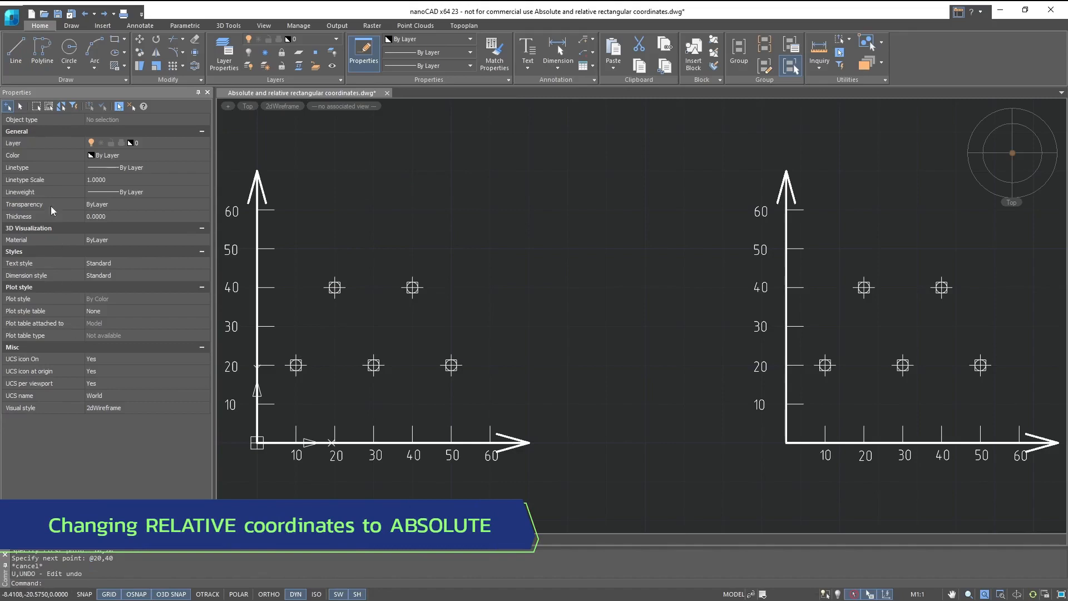
Set the pointer input options of Dynamic Input to use absolute format in the program options, and apply the change
left_click(15, 21)
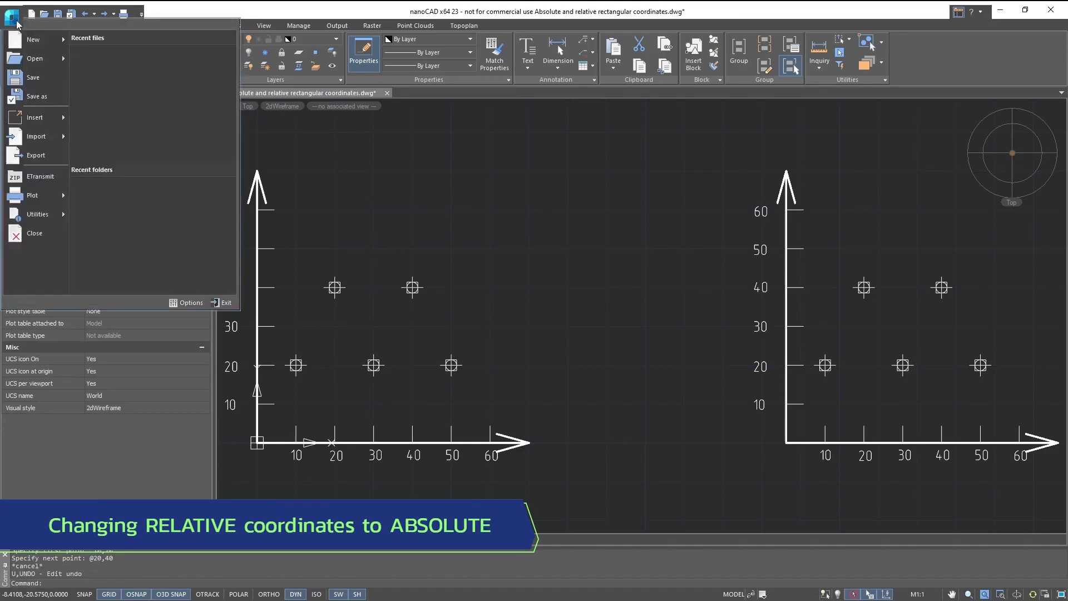
left_click(173, 302)
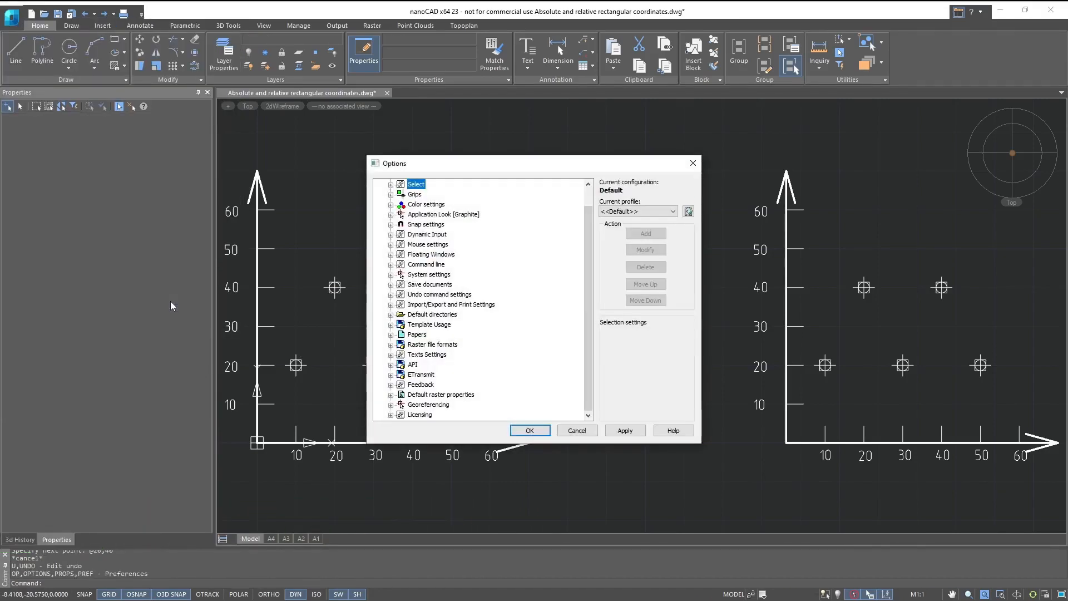
left_click(391, 234)
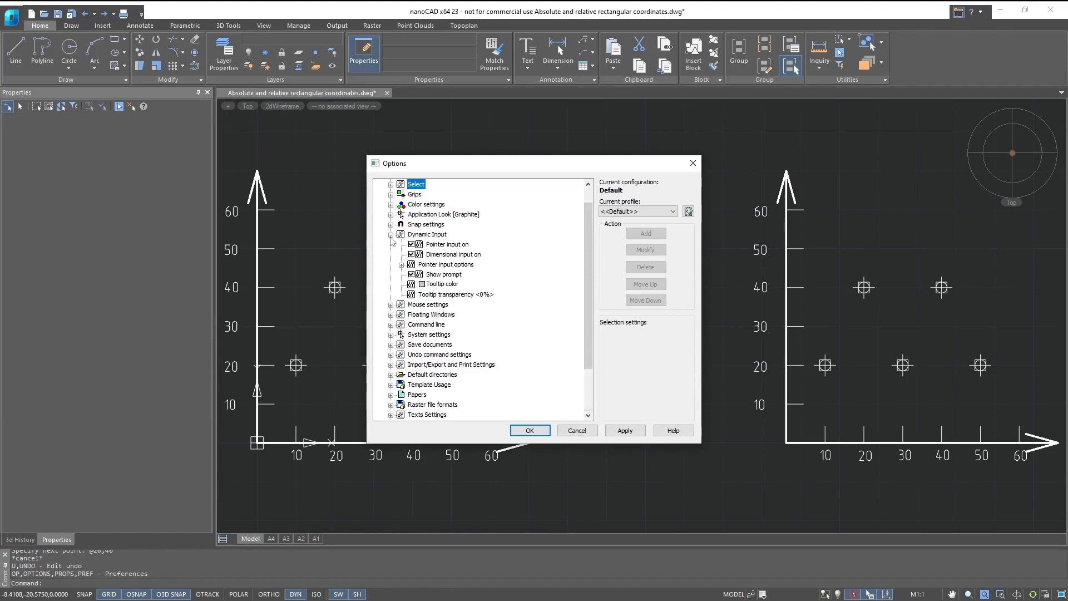
left_click(401, 264)
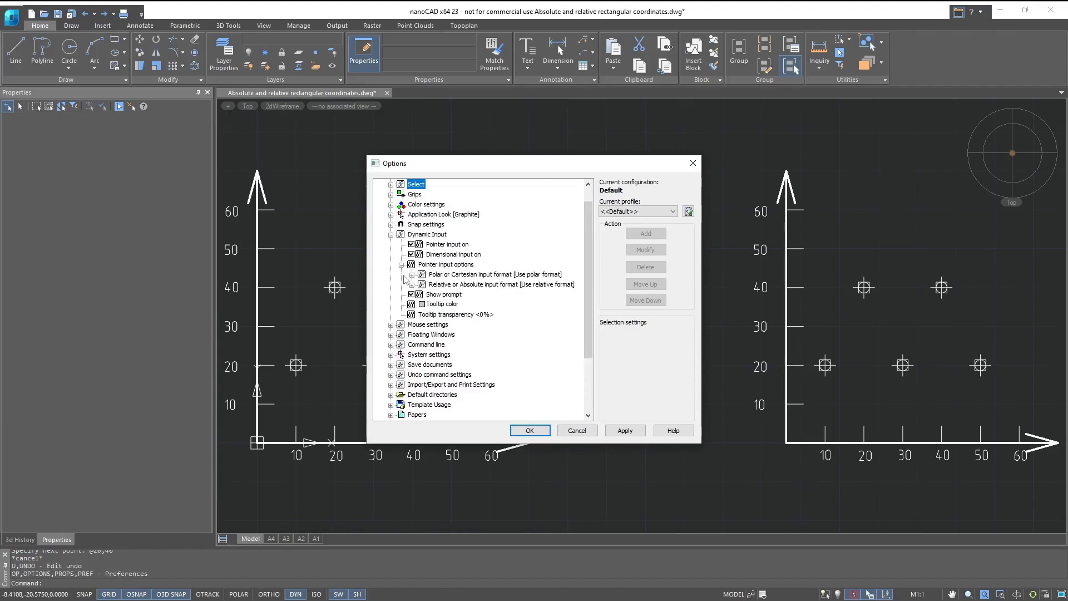
left_click(412, 284)
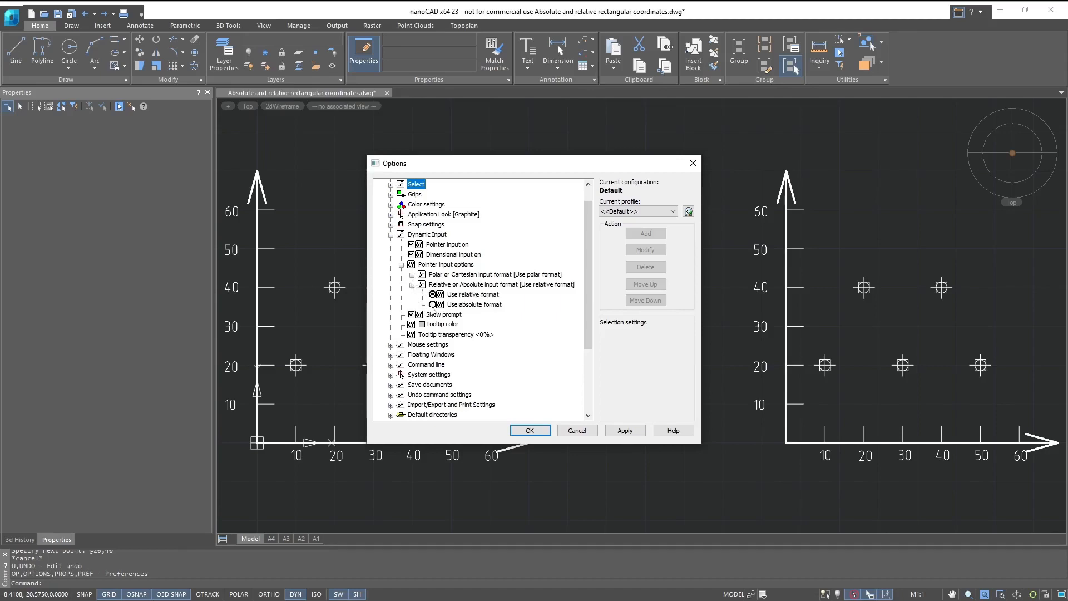
left_click(433, 304)
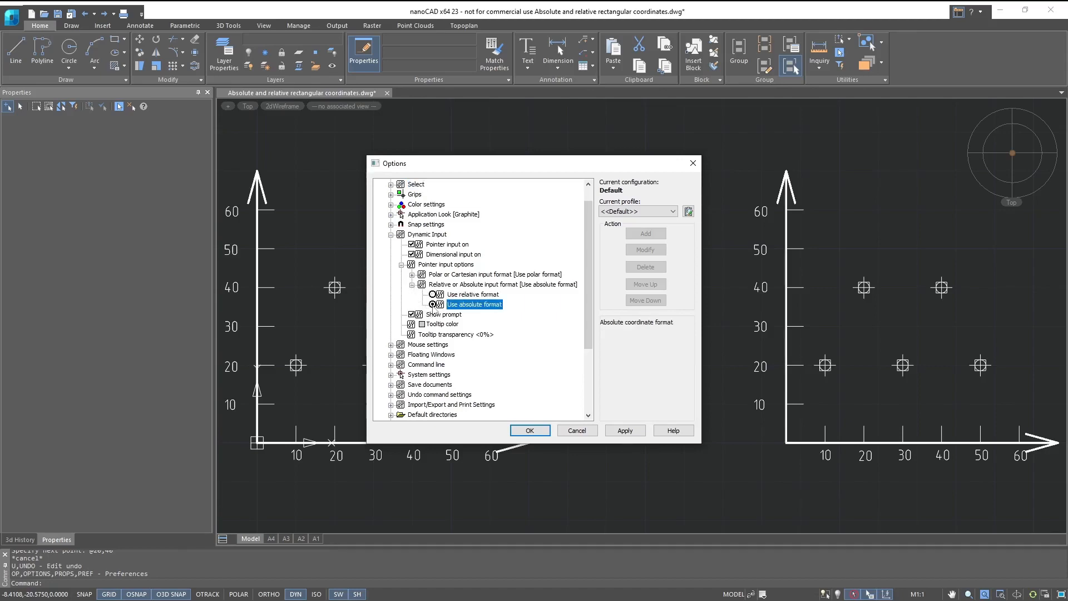
left_click(625, 430)
left_click(530, 430)
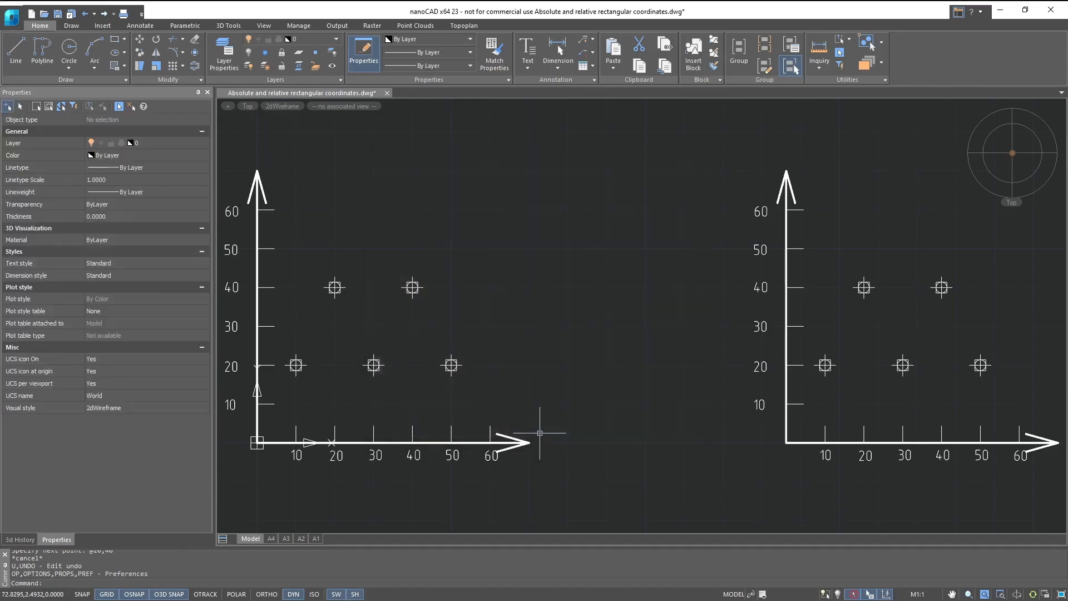
Draw connected lines on the left graph through the absolute points 10,20, 20,40 and 30,20, and end the Line command
left_click(16, 62)
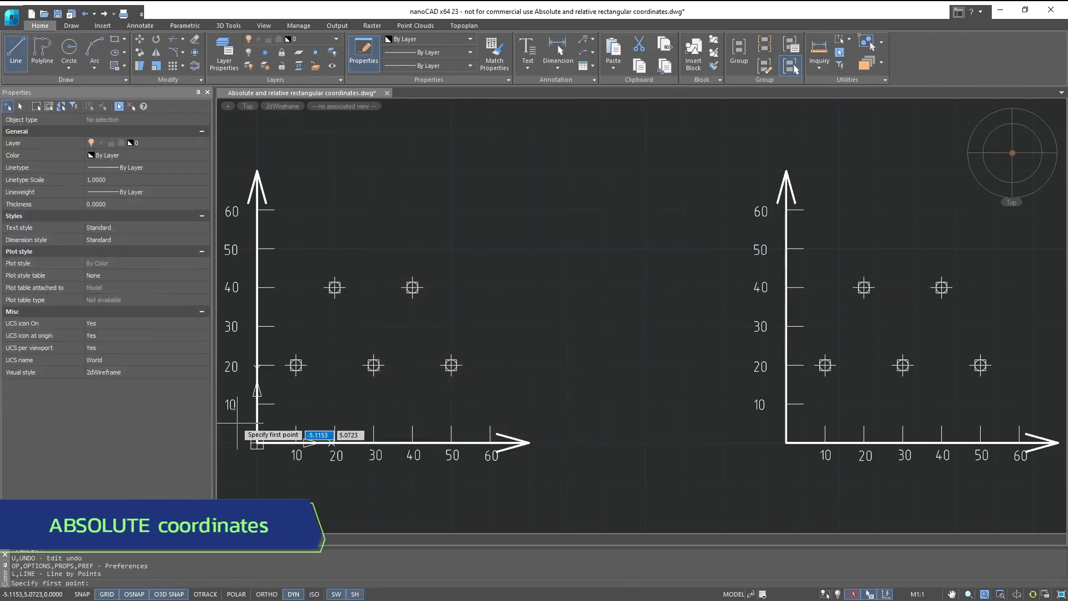
type("10,20")
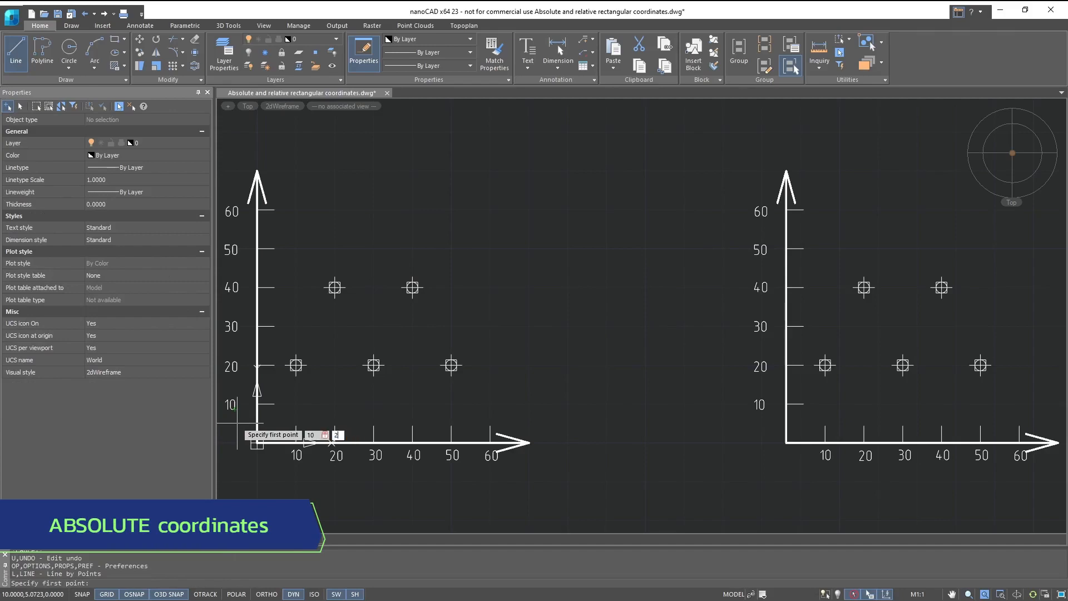
key("Return")
type("20,40")
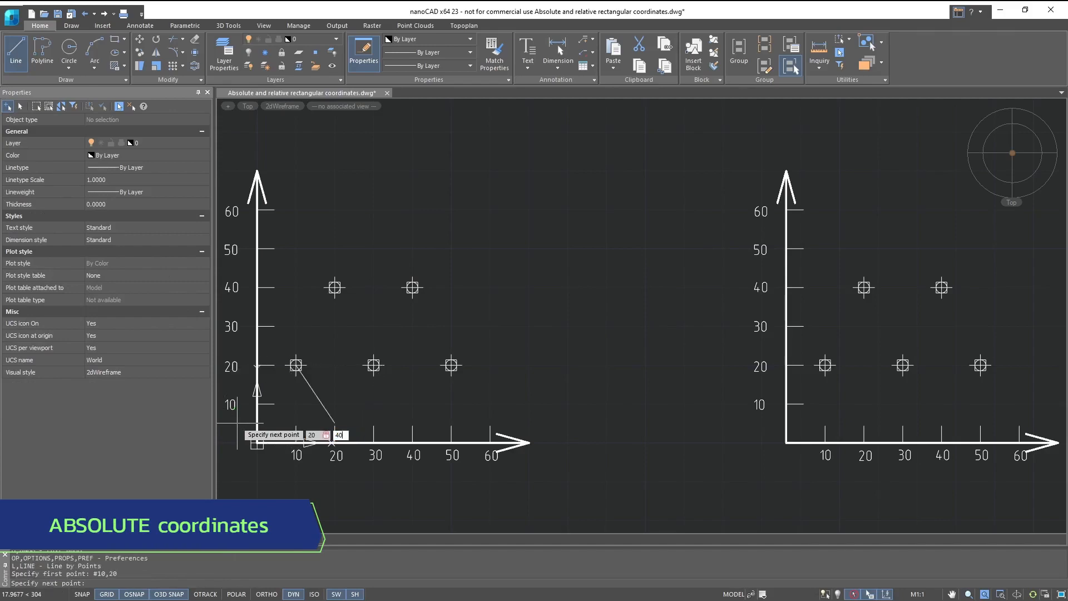
key("Return")
type("30")
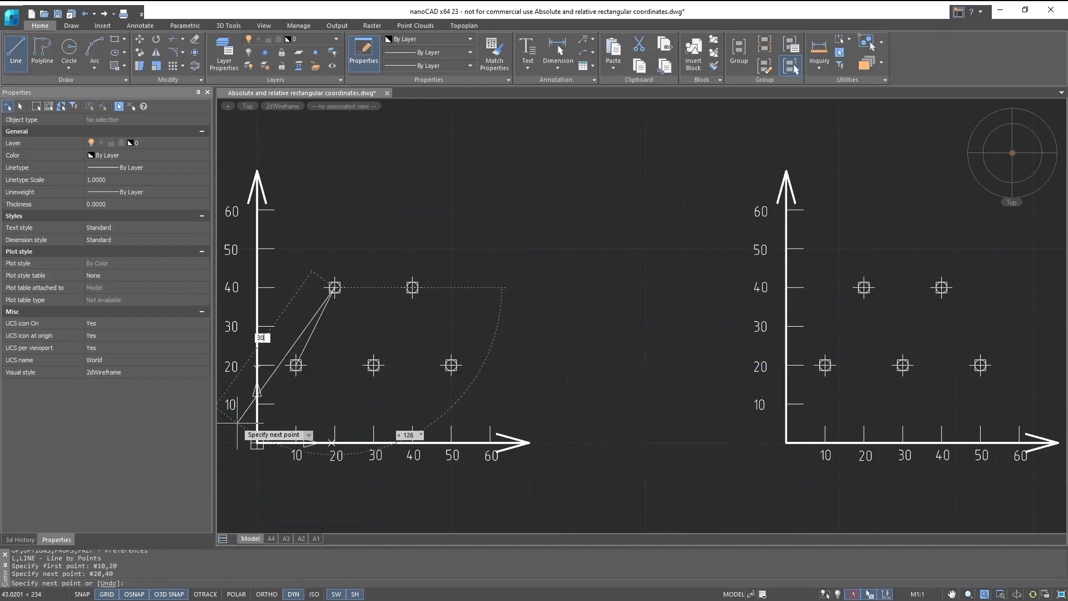
type(",20")
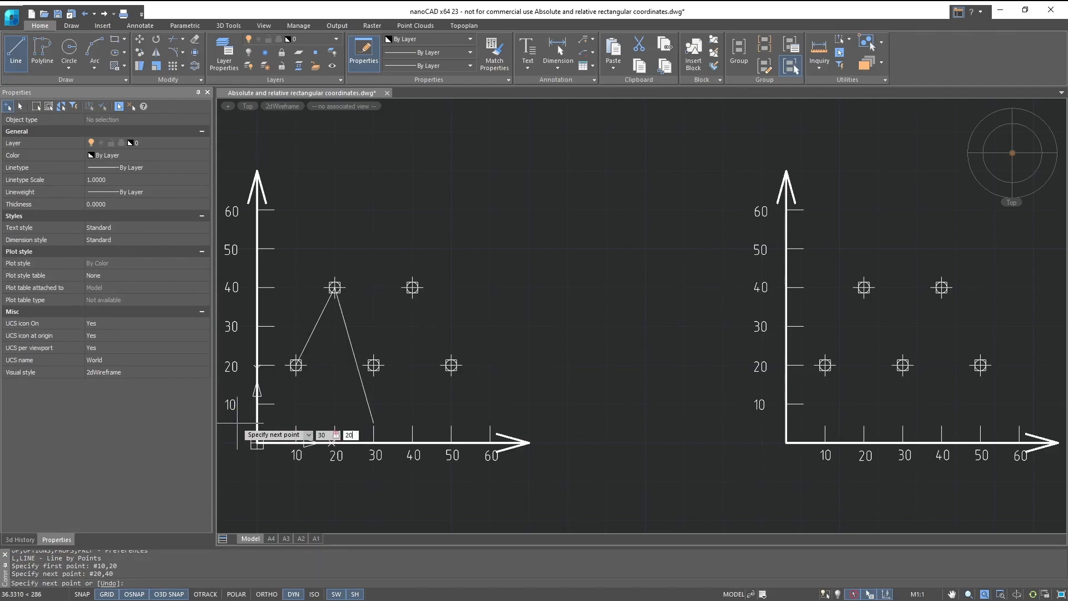
key("Return")
key("Escape")
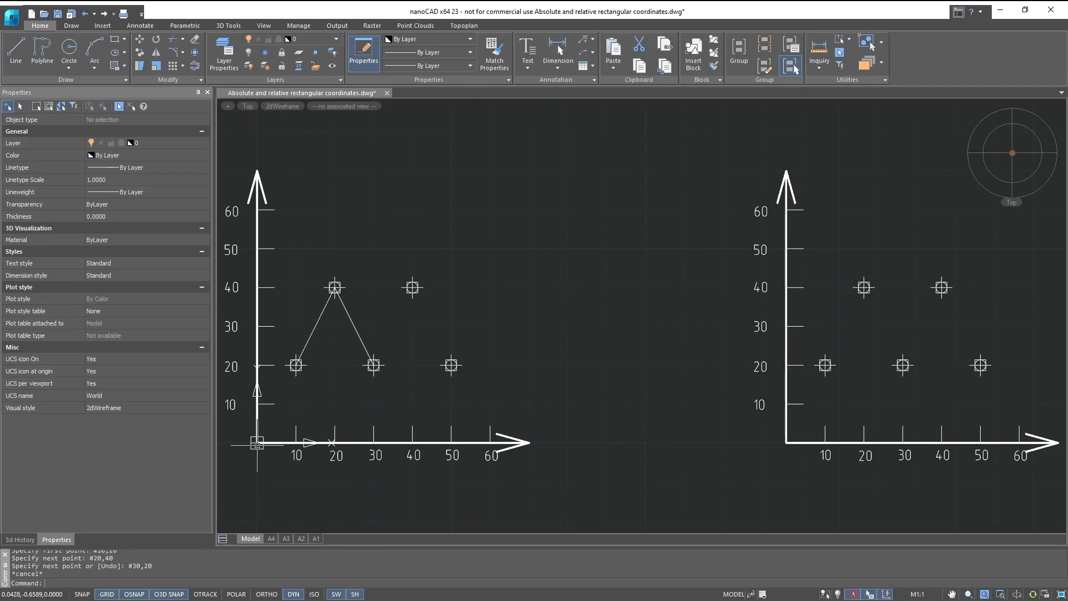
key("Escape")
key("Escape")
key("Escape")
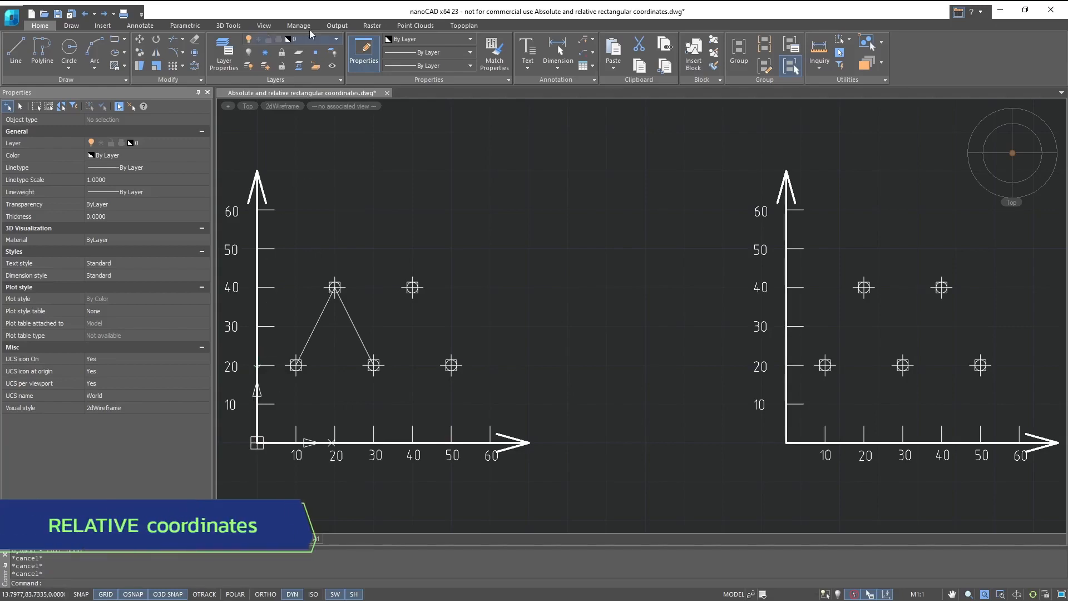
Move the UCS origin to the intersection of the right graph's axes
left_click(263, 26)
left_click(289, 52)
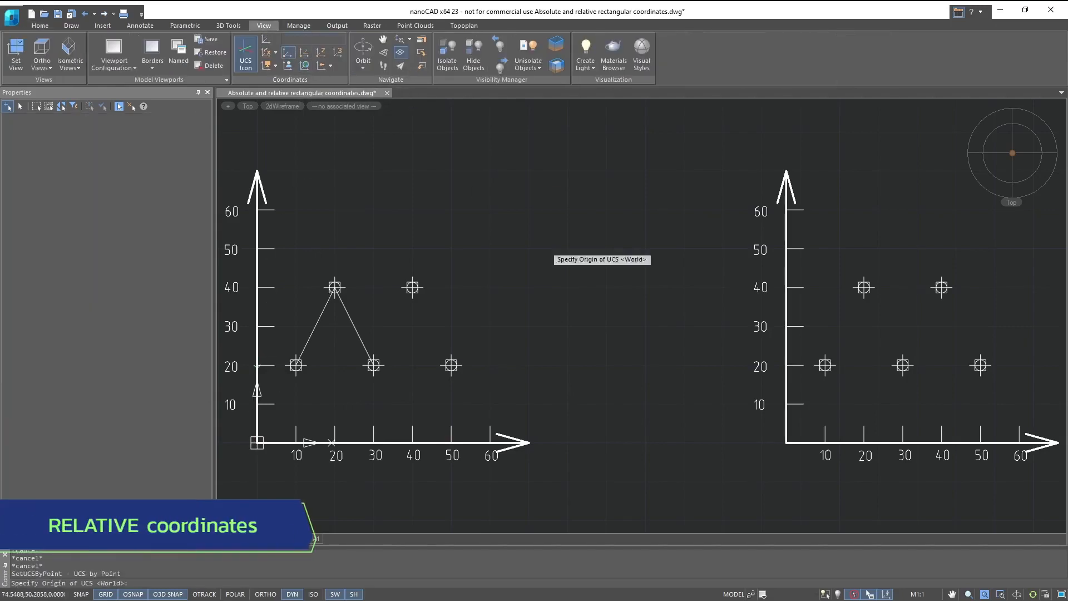
left_click(786, 442)
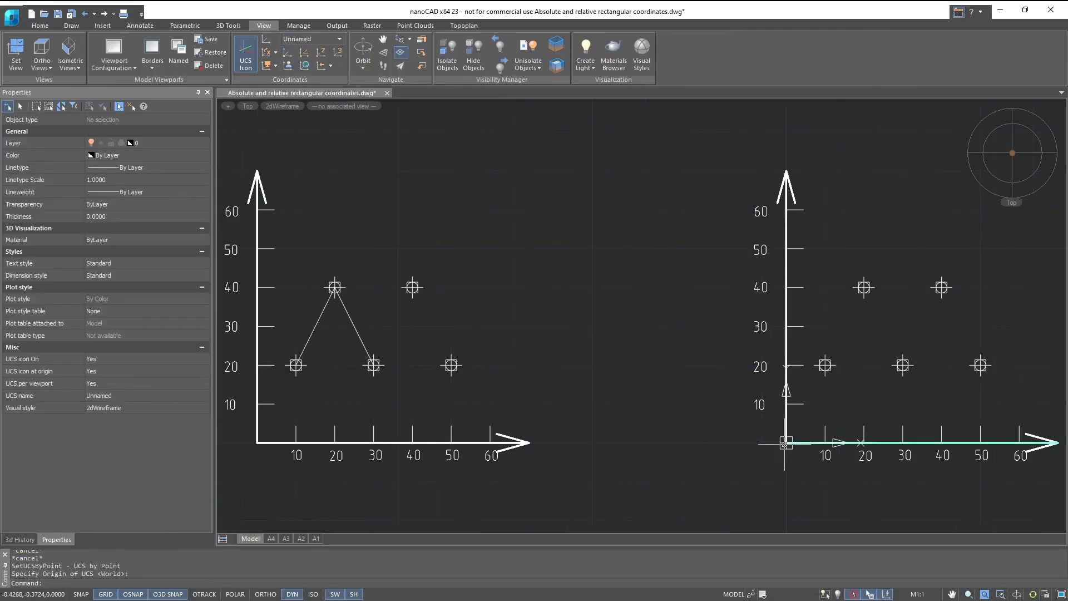
mouse_move(694, 439)
middle_mouse_down()
mouse_move(459, 429)
mouse_move(369, 446)
middle_mouse_up()
scroll(376, 441, "up", 2)
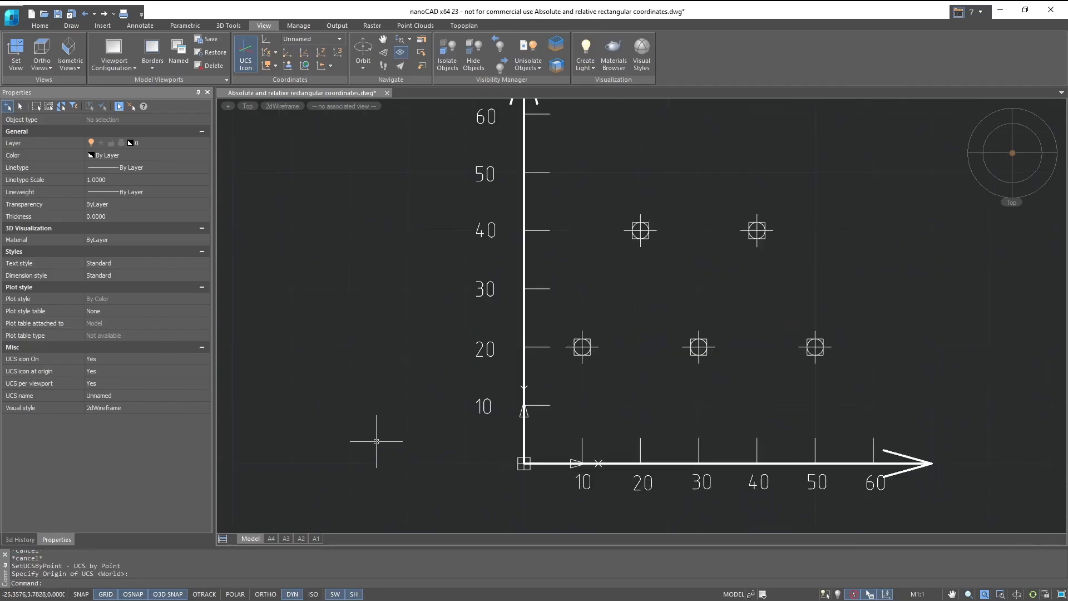
mouse_move(442, 444)
middle_mouse_down()
mouse_move(374, 475)
mouse_move(341, 465)
middle_mouse_up()
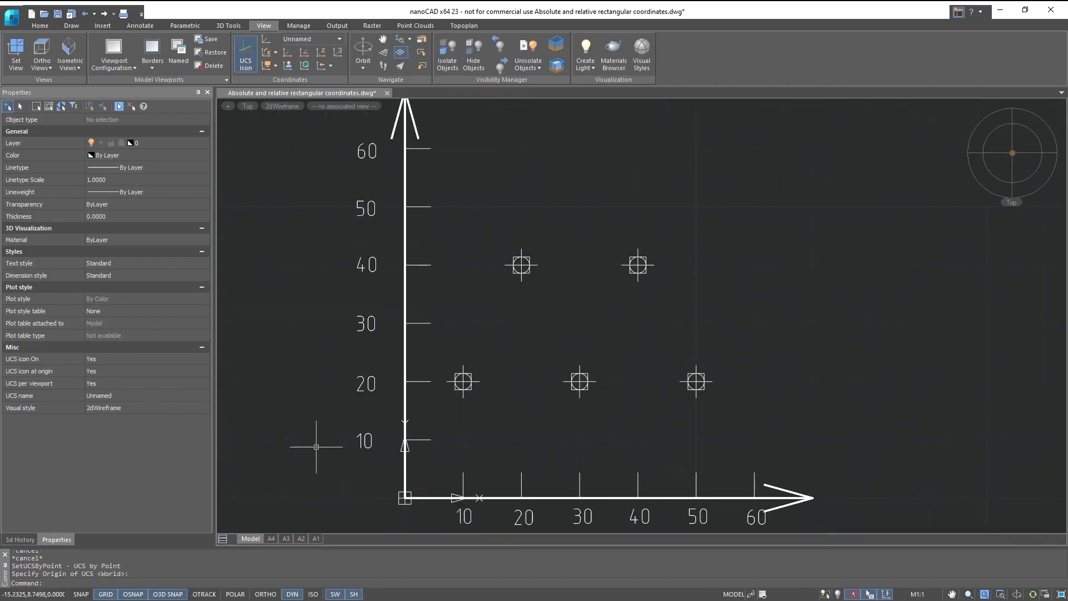
left_click(40, 25)
left_click(15, 53)
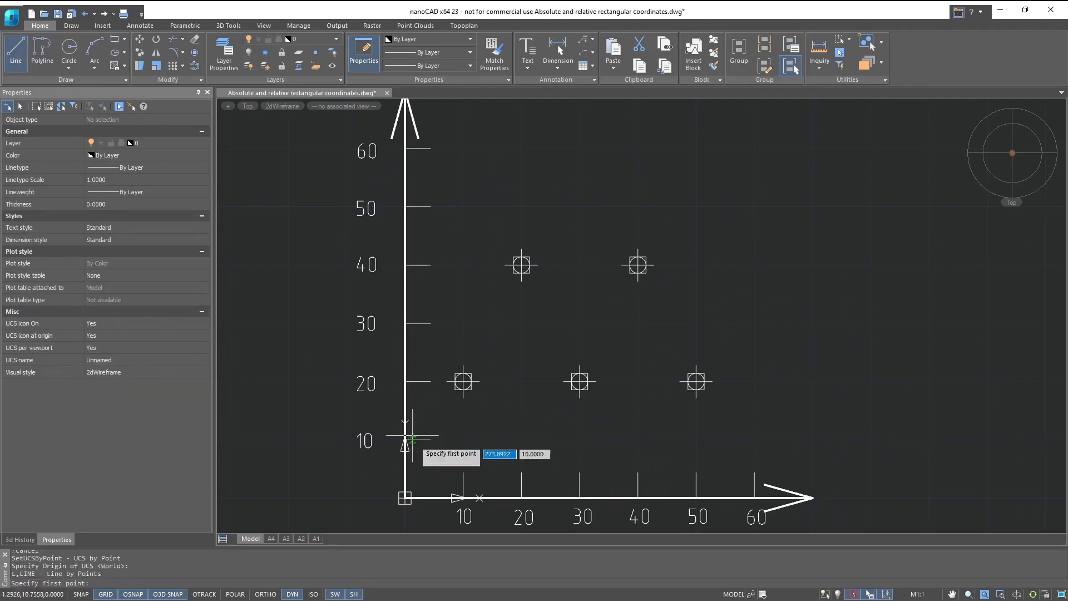
left_click(463, 381)
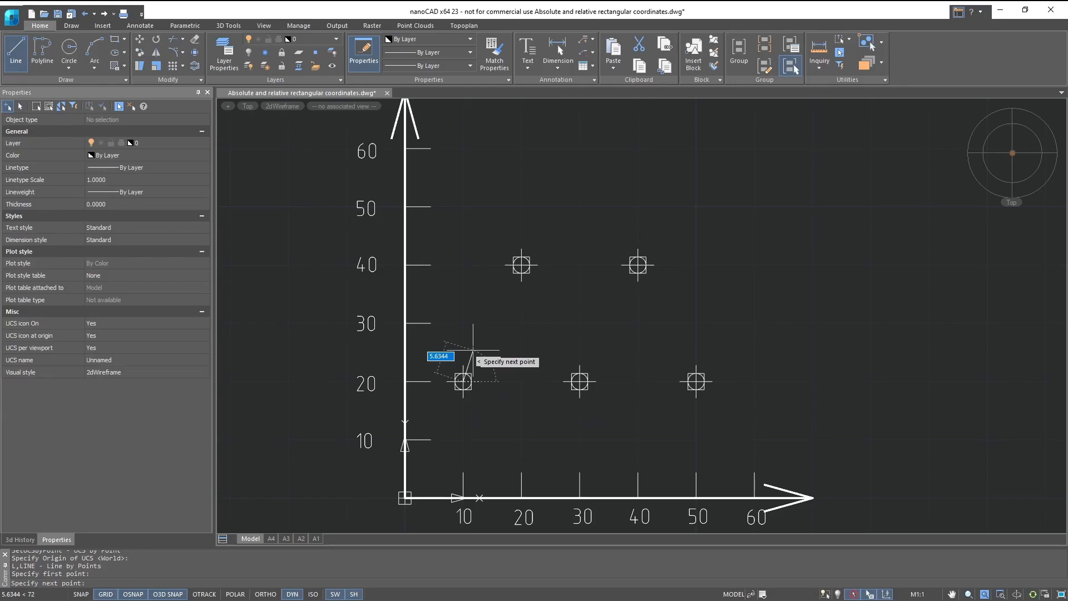
key("shift")
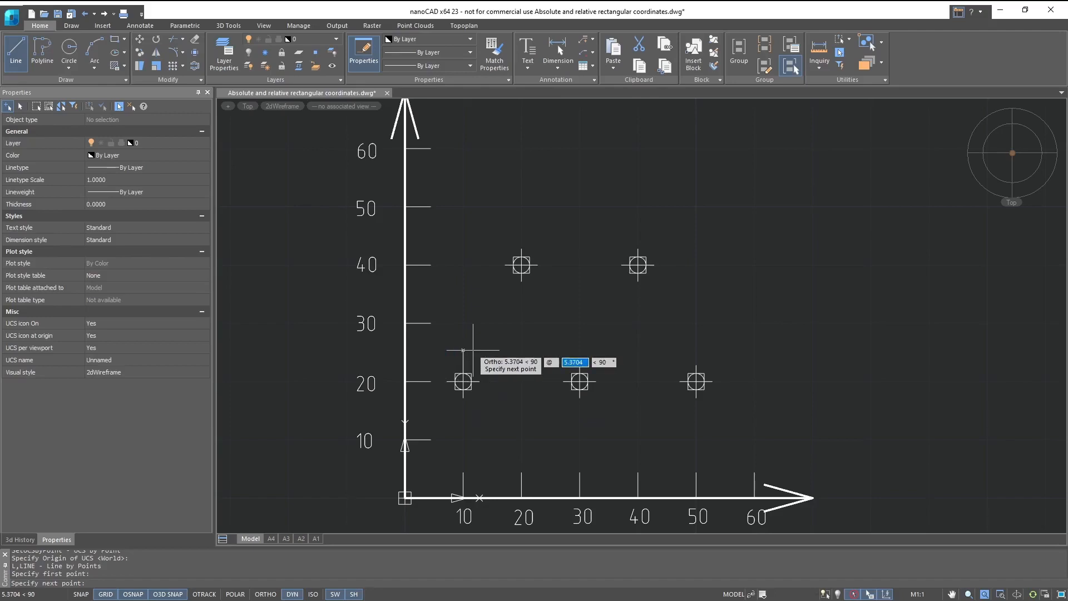
type("10")
key("Tab")
type("2")
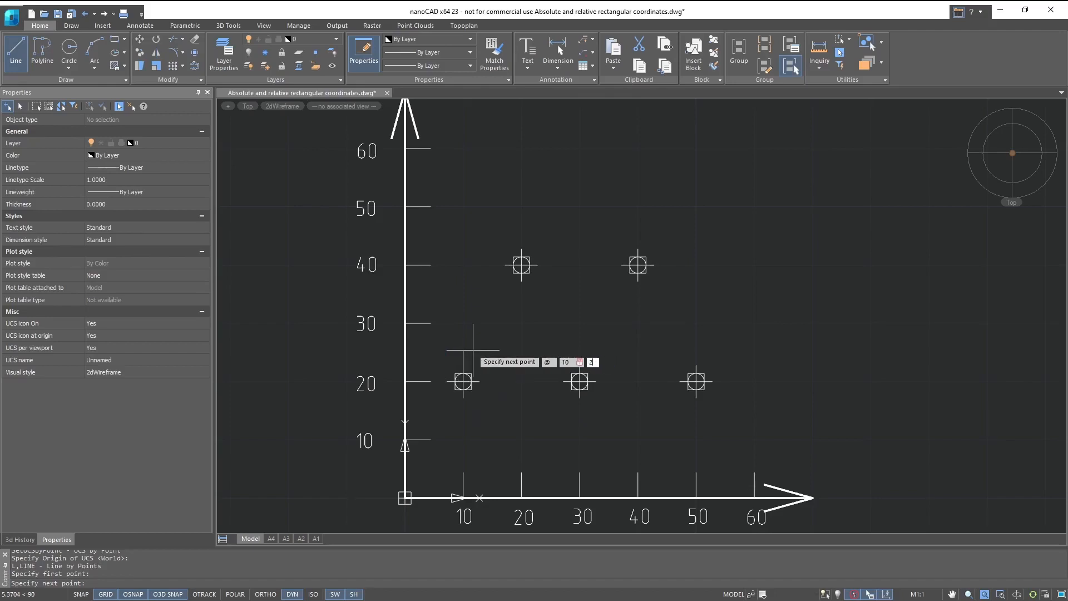
type("0")
key("Return")
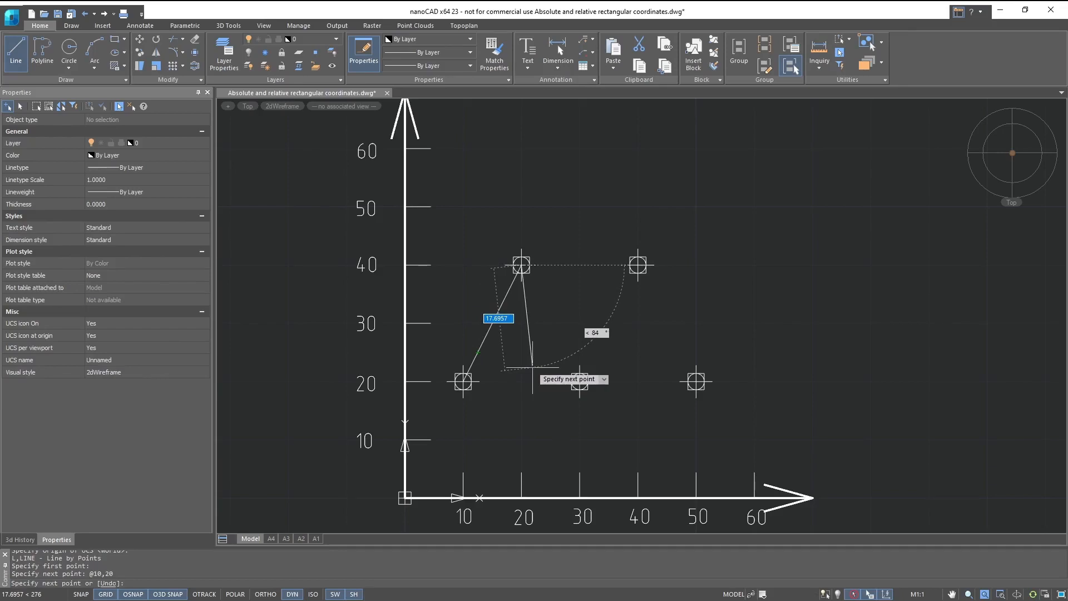
key("shift")
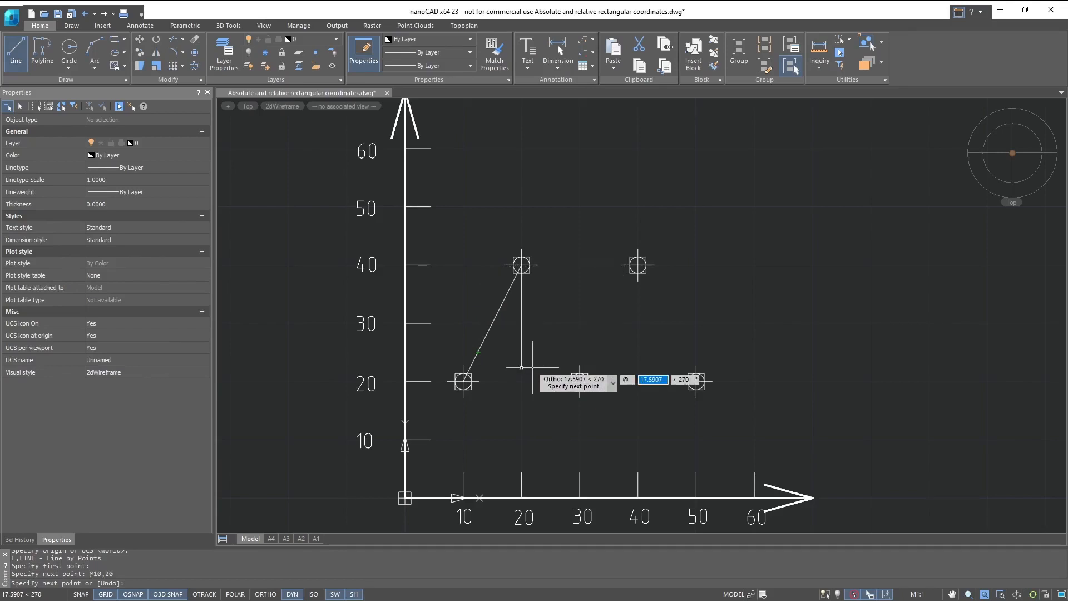
type("10,")
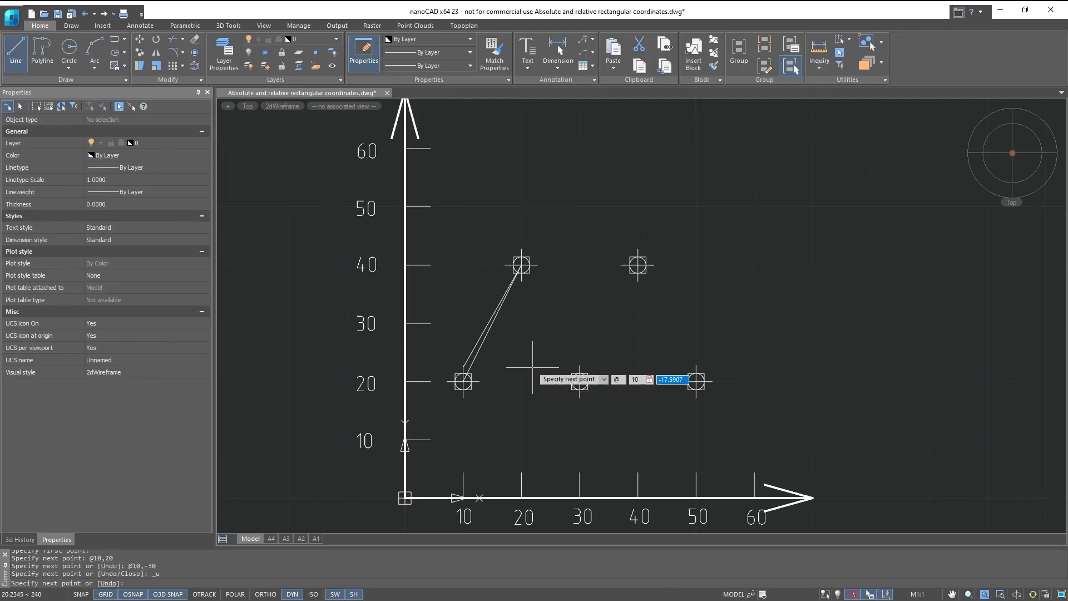
type("-20")
key("Return")
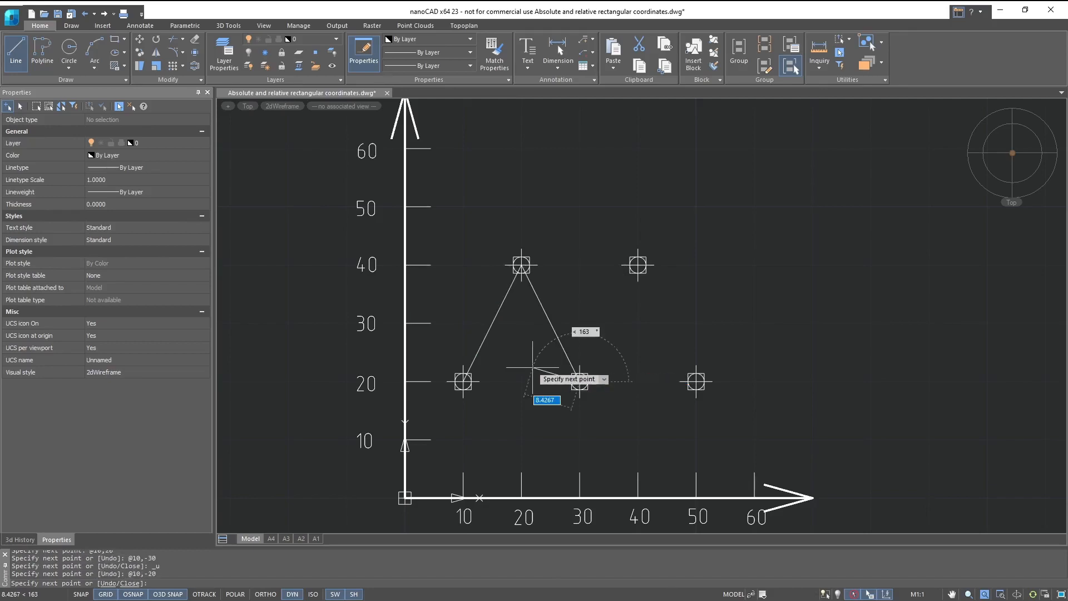
key("Escape")
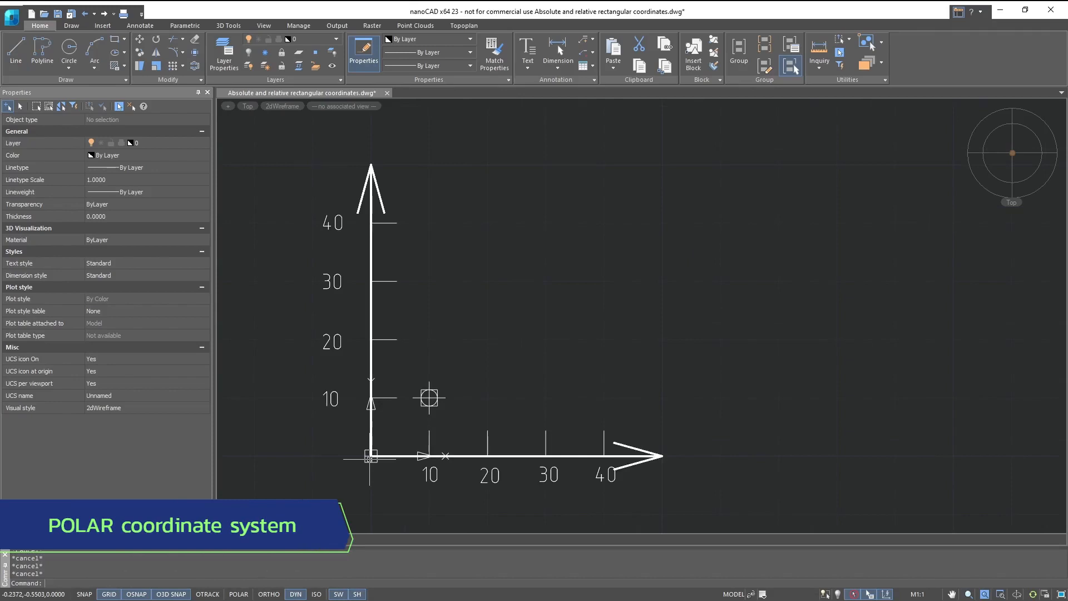
Draw a line from the absolute point 0,0 to the marker using polar coordinates, with distance 14.1 and angle 45°
left_click(16, 50)
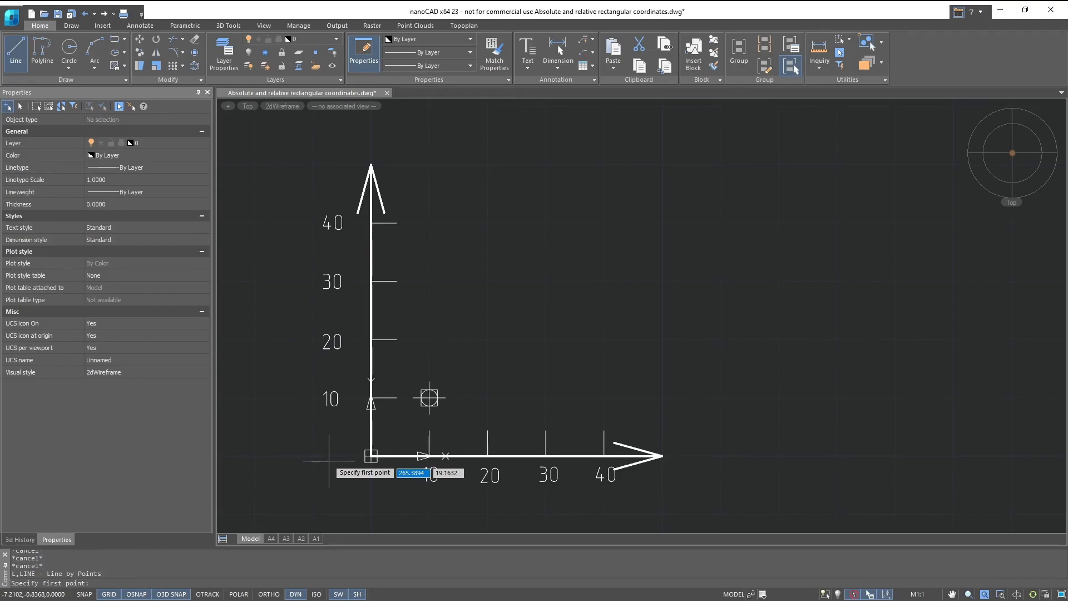
key("BackSpace")
type("0")
key("Tab")
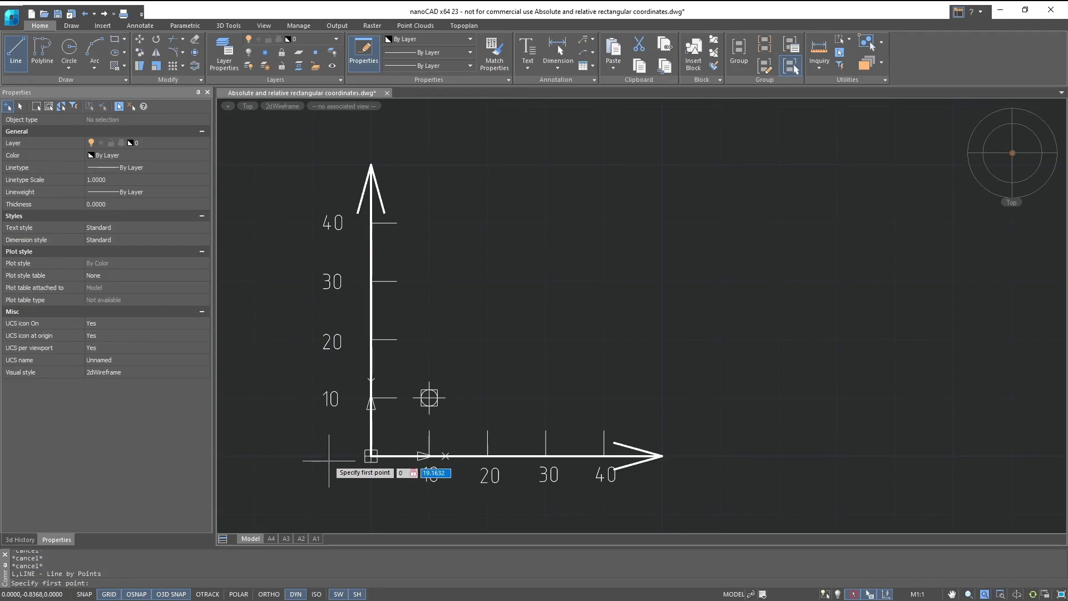
type("0")
key("Return")
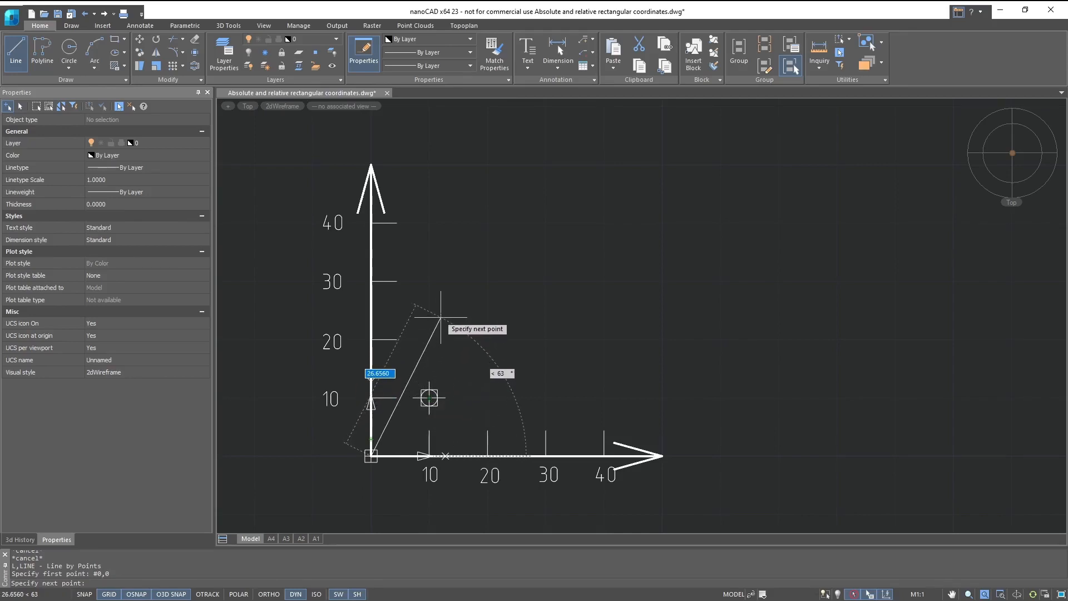
key("ctrl+z")
type("14.1")
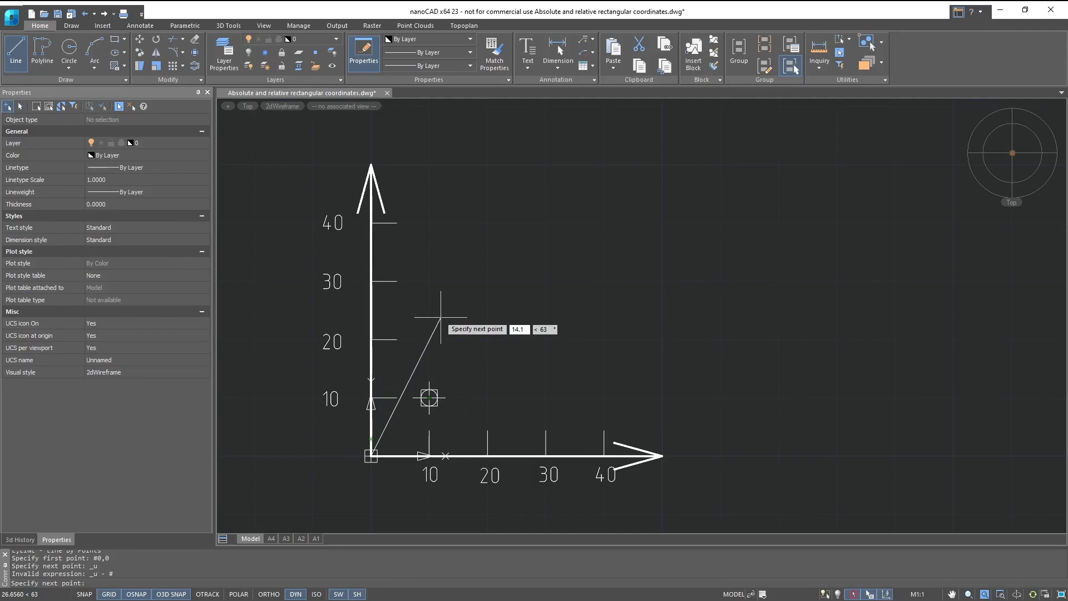
key("Tab")
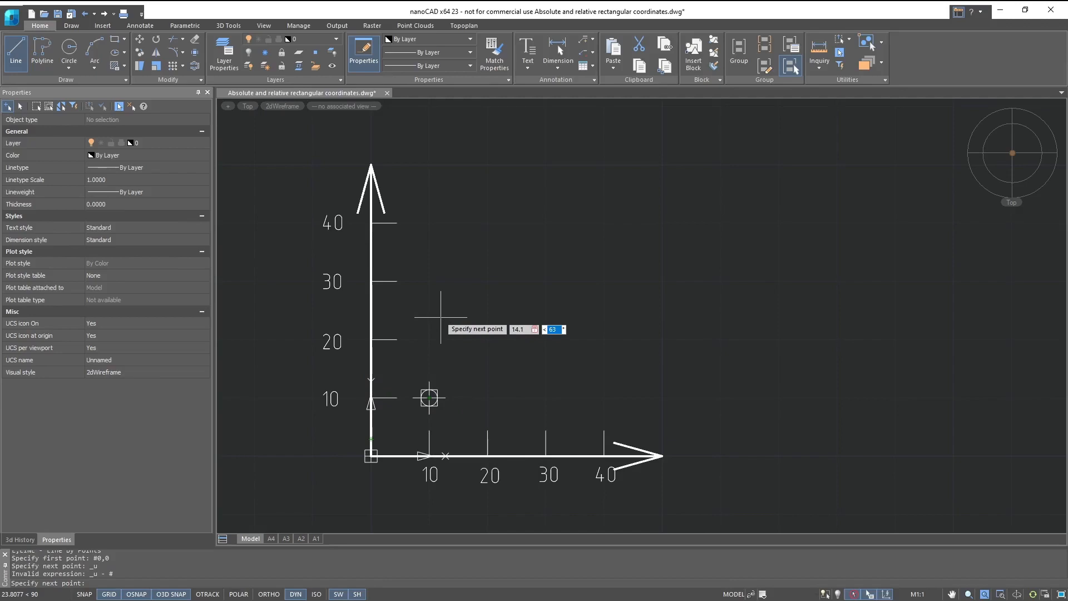
type("45")
key("Return")
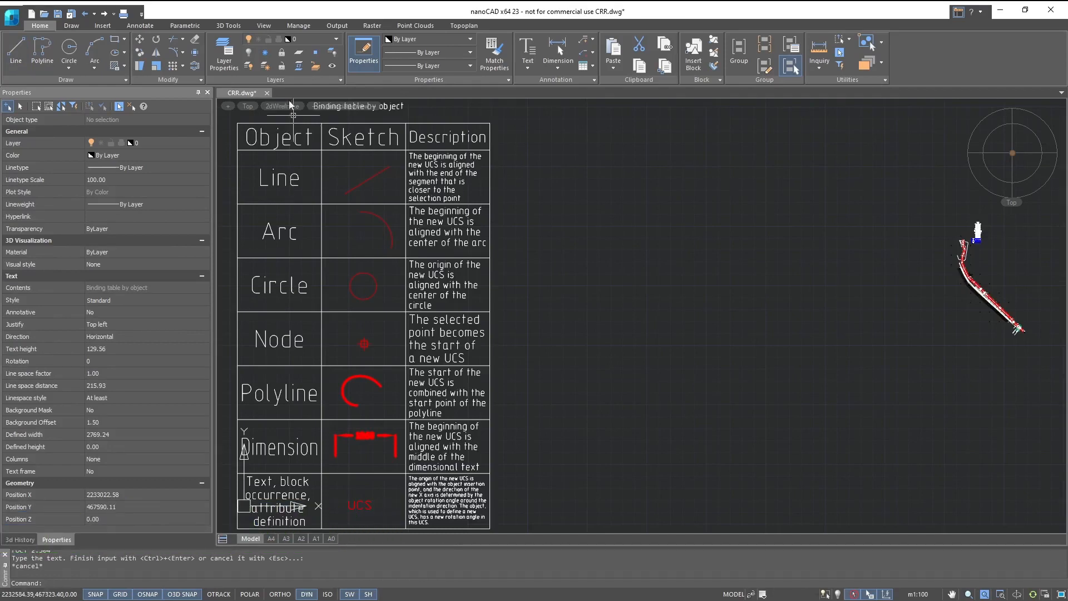
Enable updating the view to plan when the UCS is changed in the UCS settings of CRR.dwg
left_click(266, 26)
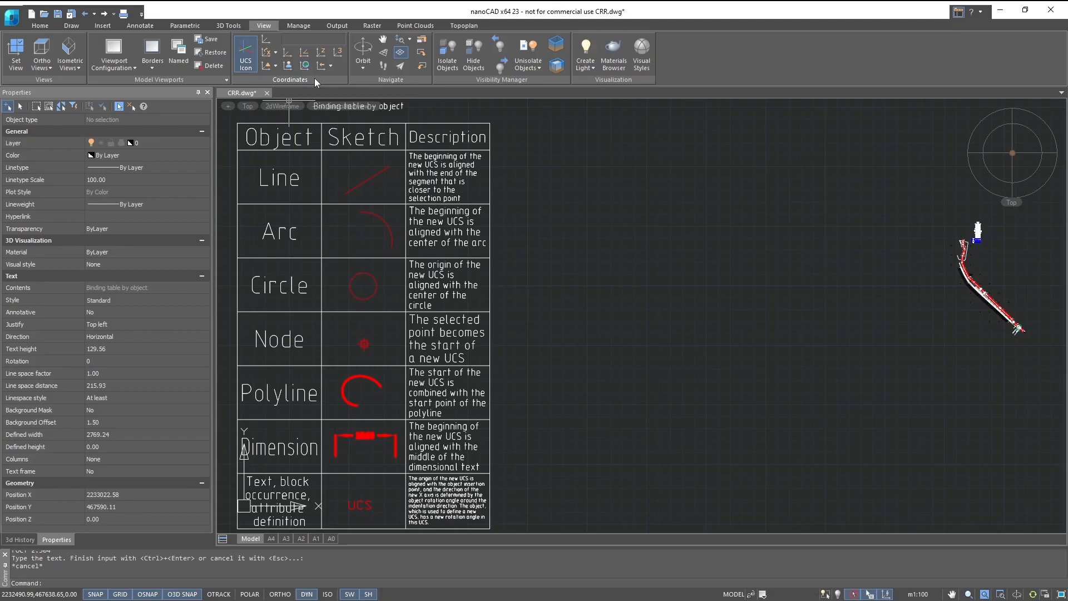
left_click(286, 66)
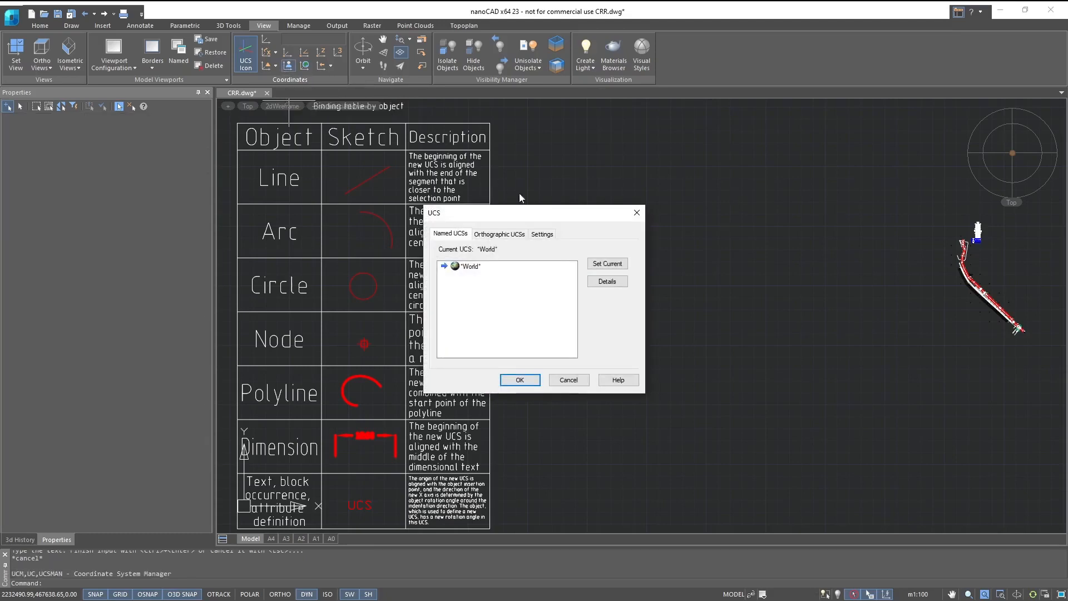
left_click(552, 237)
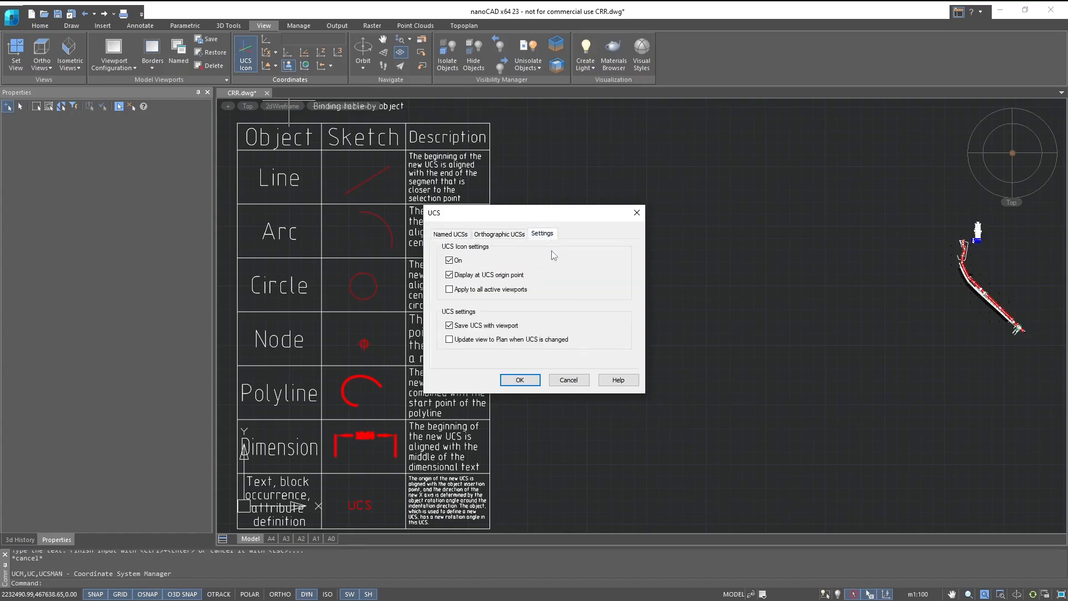
left_click(449, 340)
left_click(519, 380)
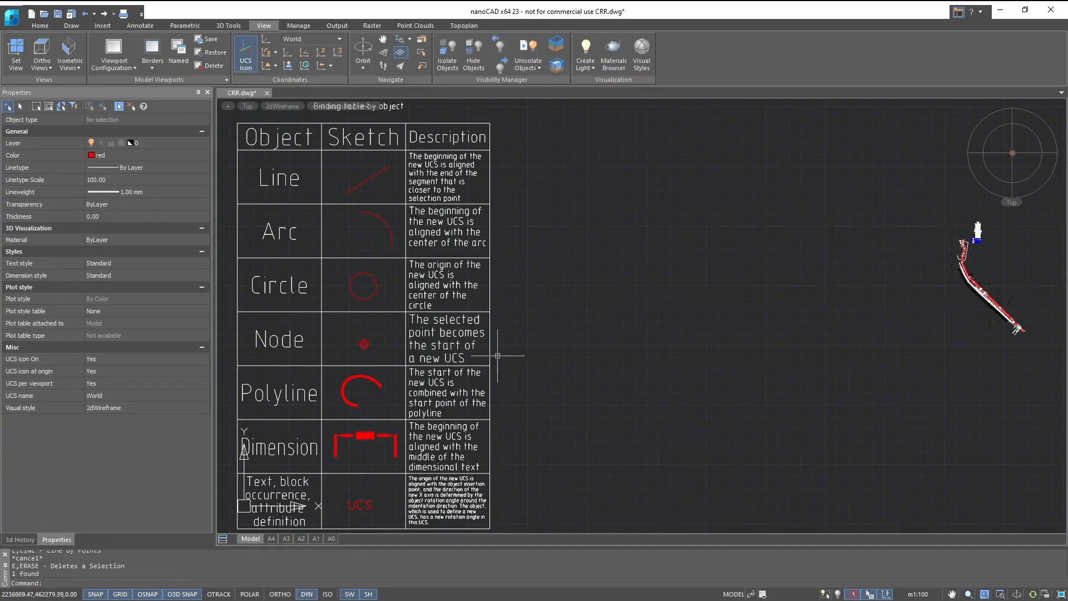
Define a new UCS with its origin at the 11050 dimension's upper end and its X axis towards the red route line below
left_click(305, 51)
scroll(987, 283, "up", 8)
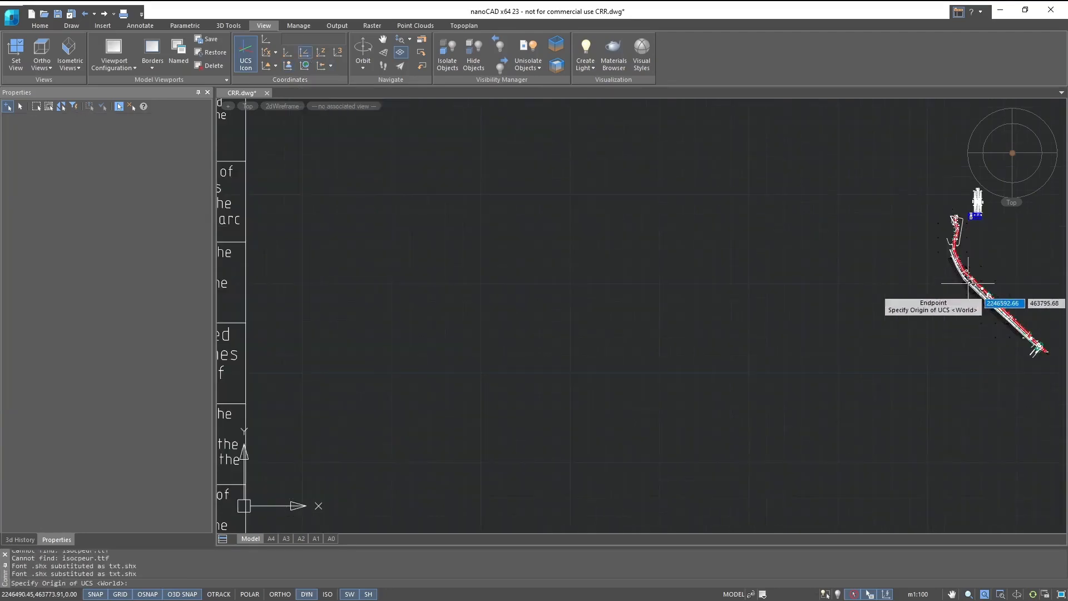
scroll(662, 298, "up", 4)
middle_click_drag(480, 309, 565, 254)
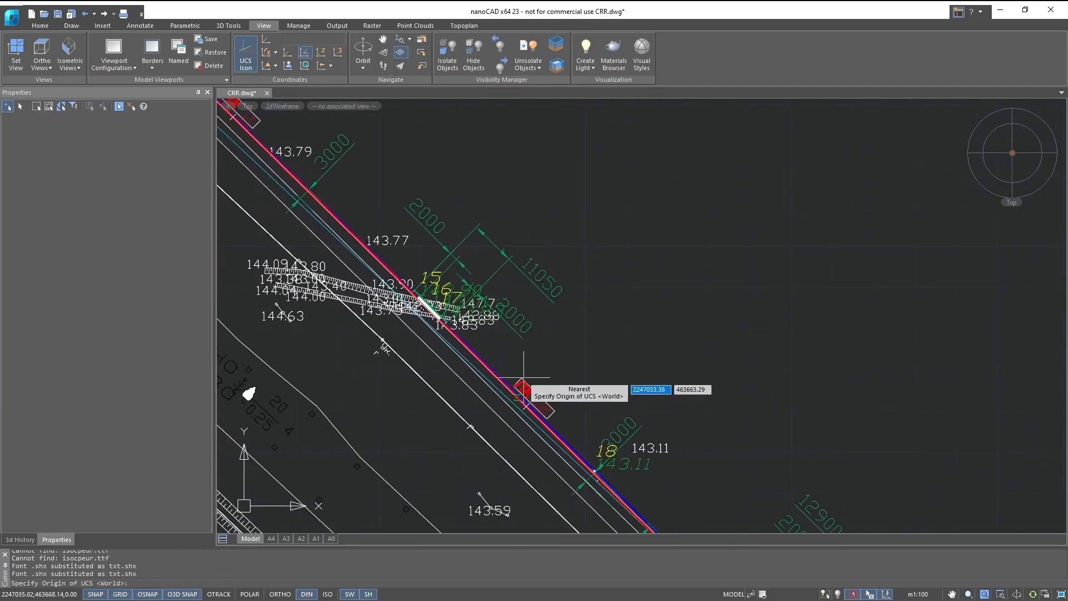
left_click(484, 231)
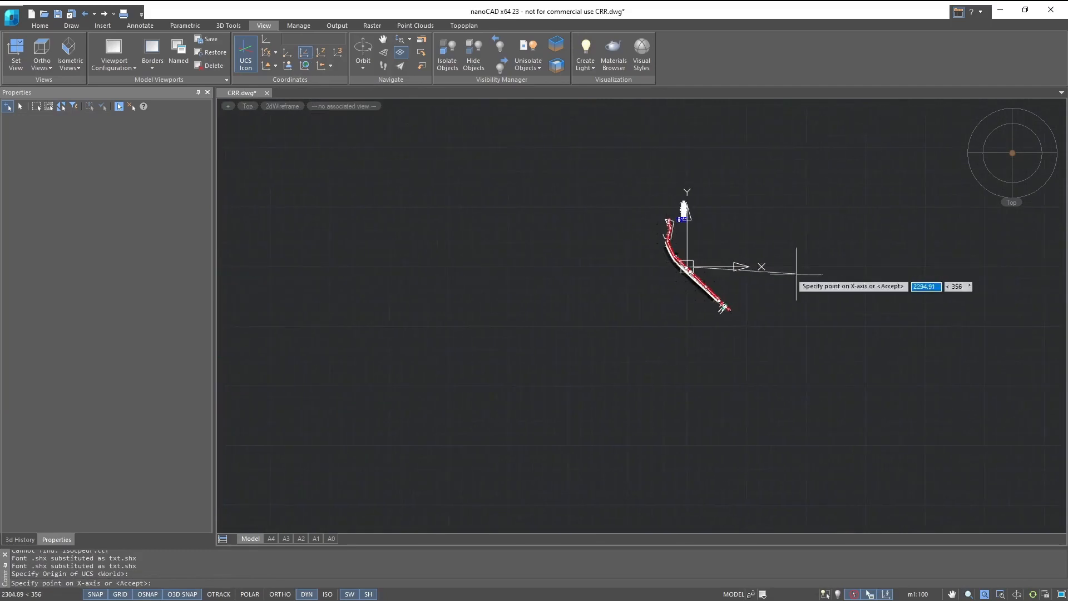
scroll(695, 269, "up", 8)
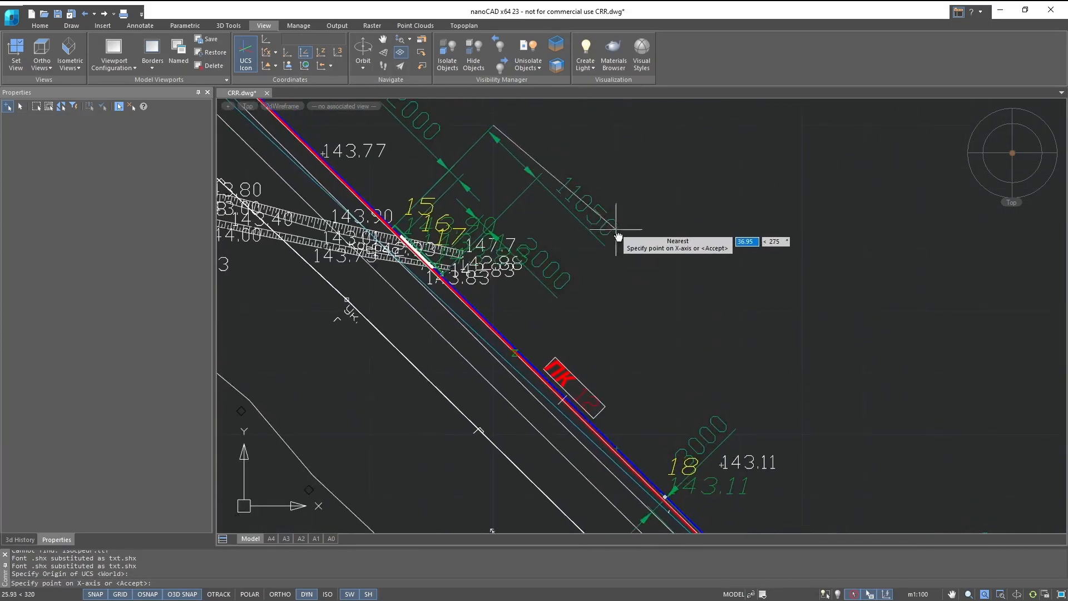
middle_click_drag(615, 233, 615, 274)
left_click(576, 457)
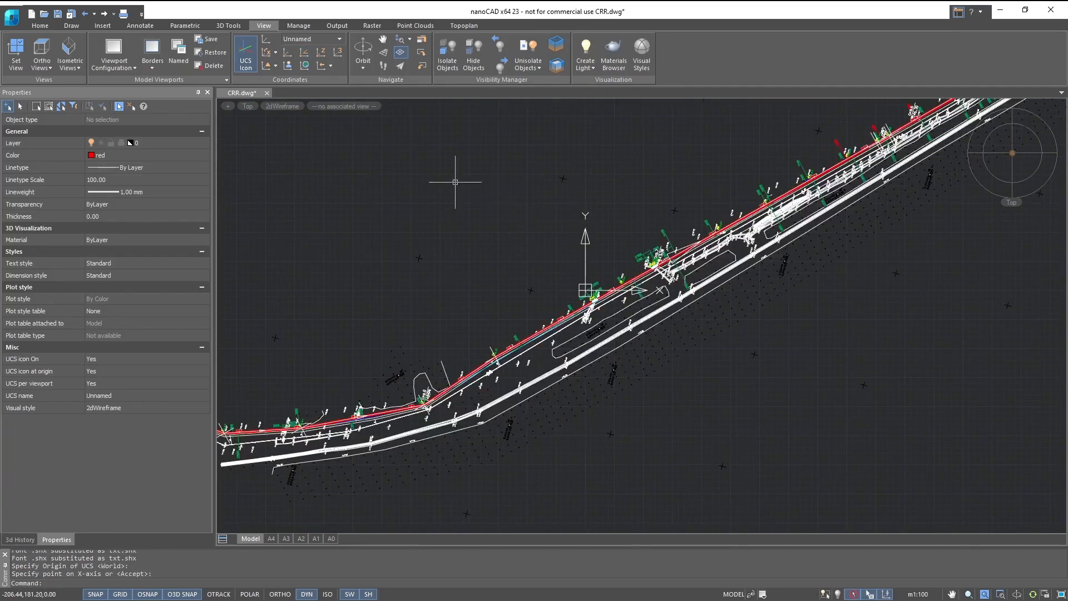
Rename the unnamed coordinate system to New UCS in the coordinate system manager
left_click(288, 68)
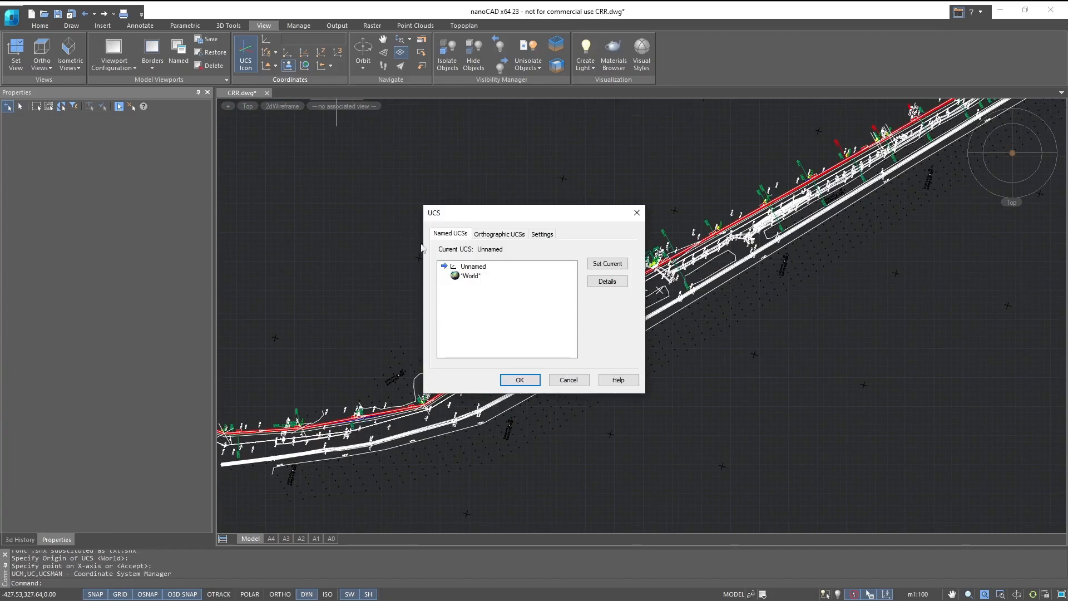
left_click(478, 267)
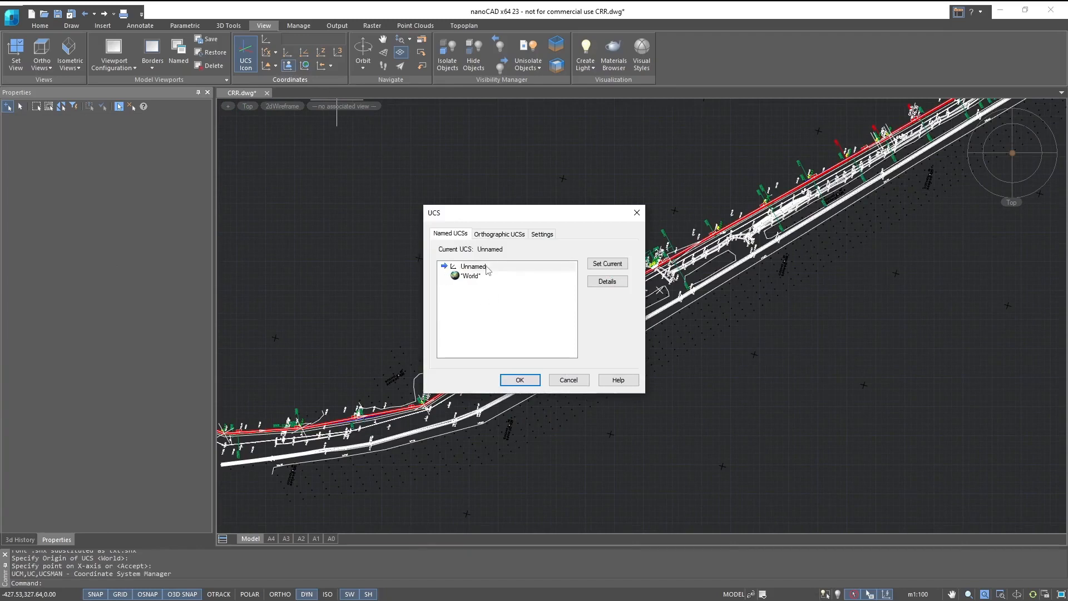
right_click(487, 269)
left_click(498, 285)
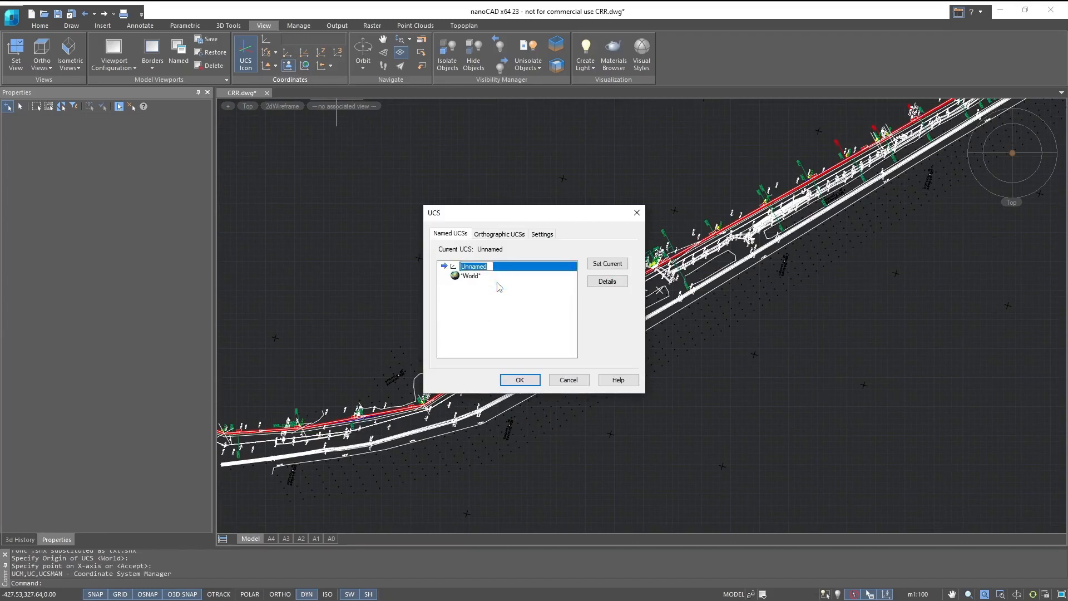
type("New UCS")
key("Return")
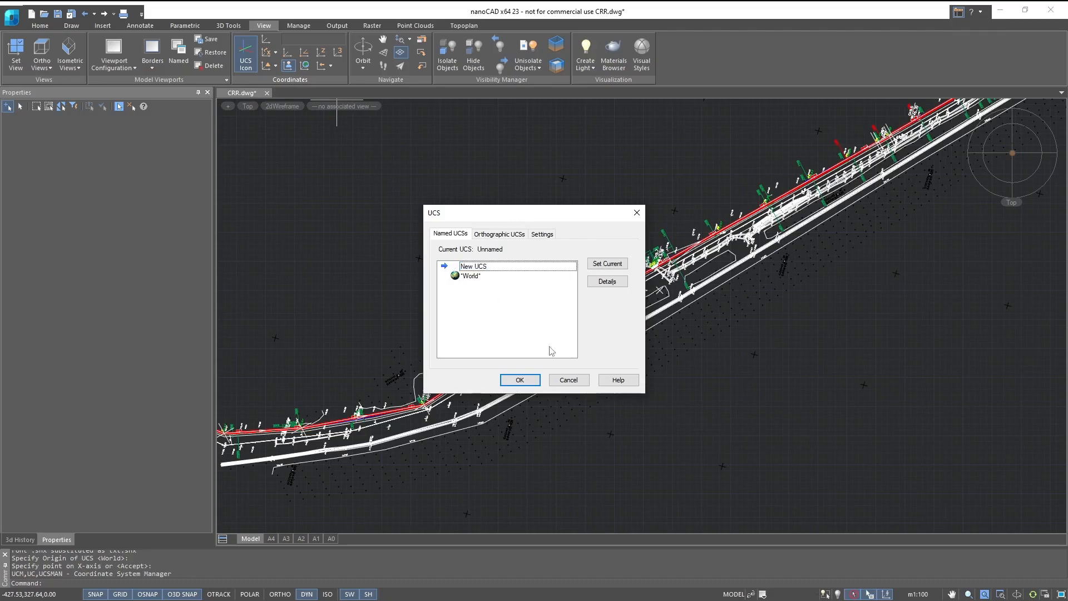
left_click(519, 379)
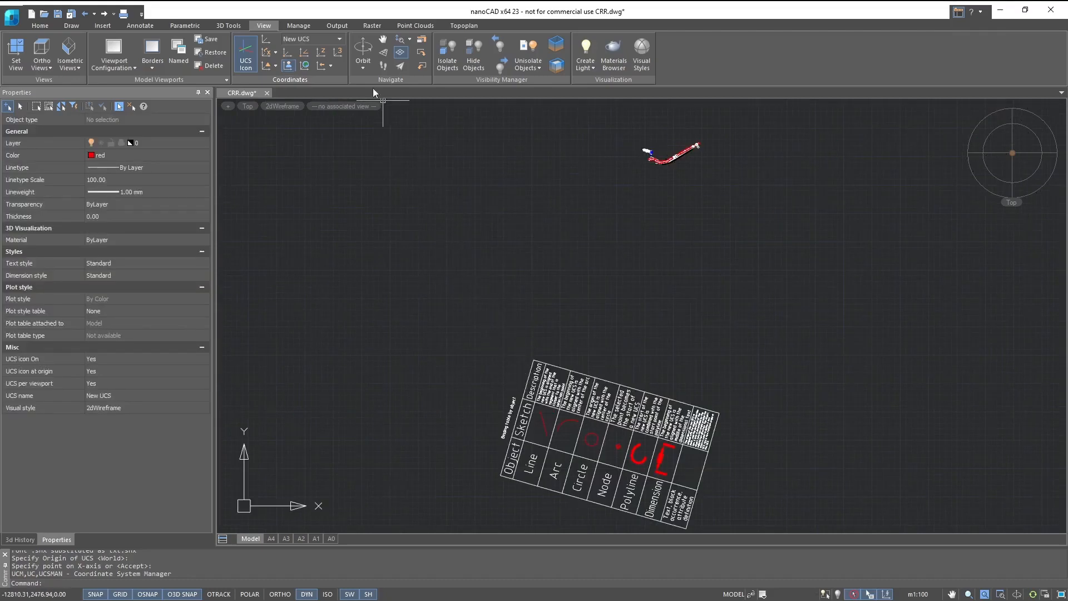
Switch the current coordinate system between World and New UCS, finishing in World
left_click(340, 39)
left_click(333, 48)
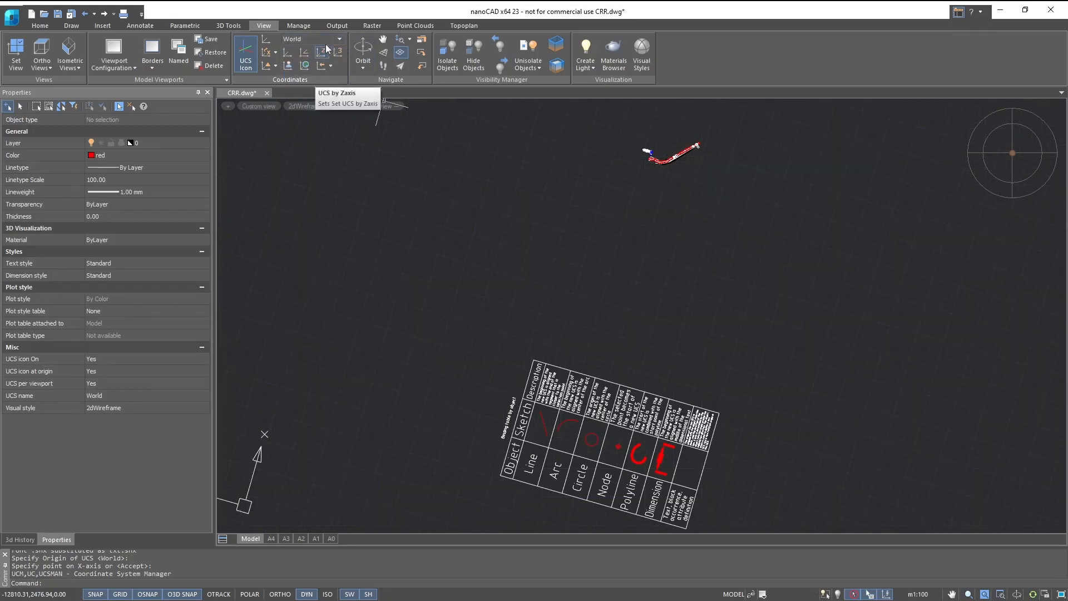
left_click(339, 39)
left_click(300, 58)
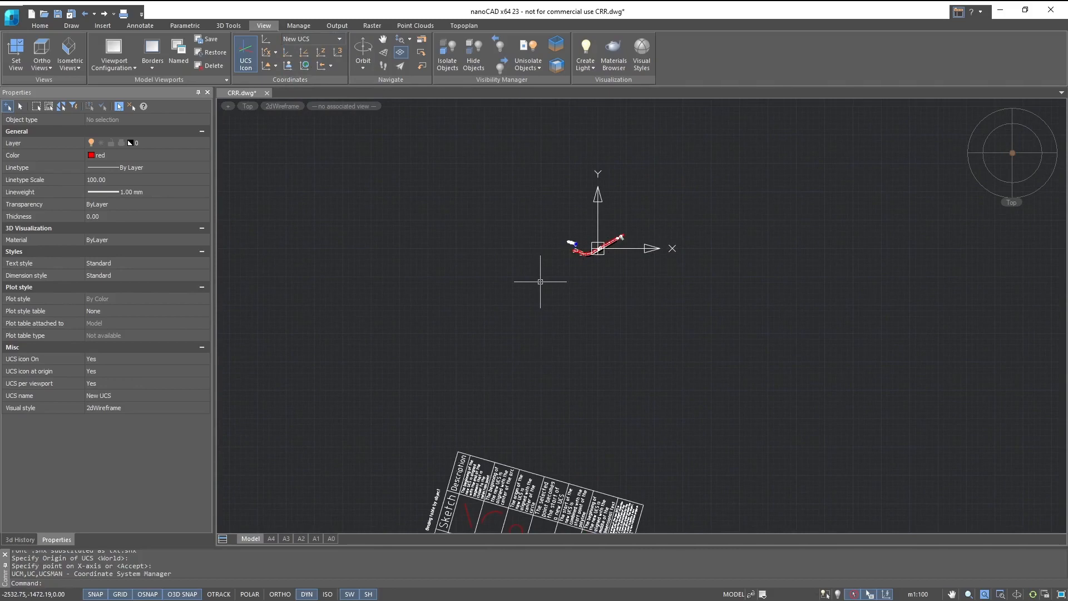
left_click(307, 69)
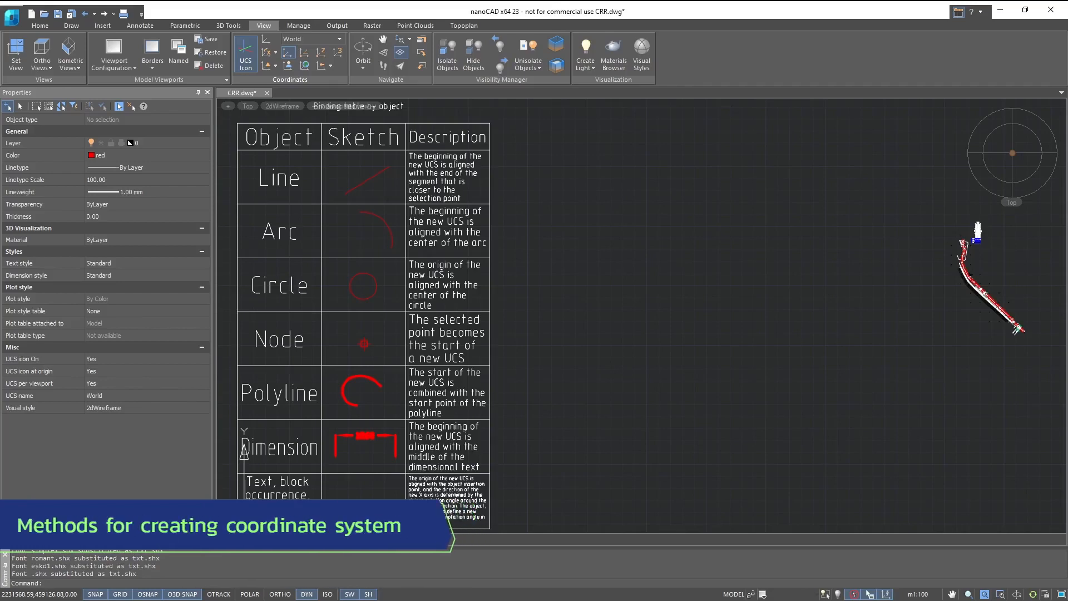
left_click(275, 53)
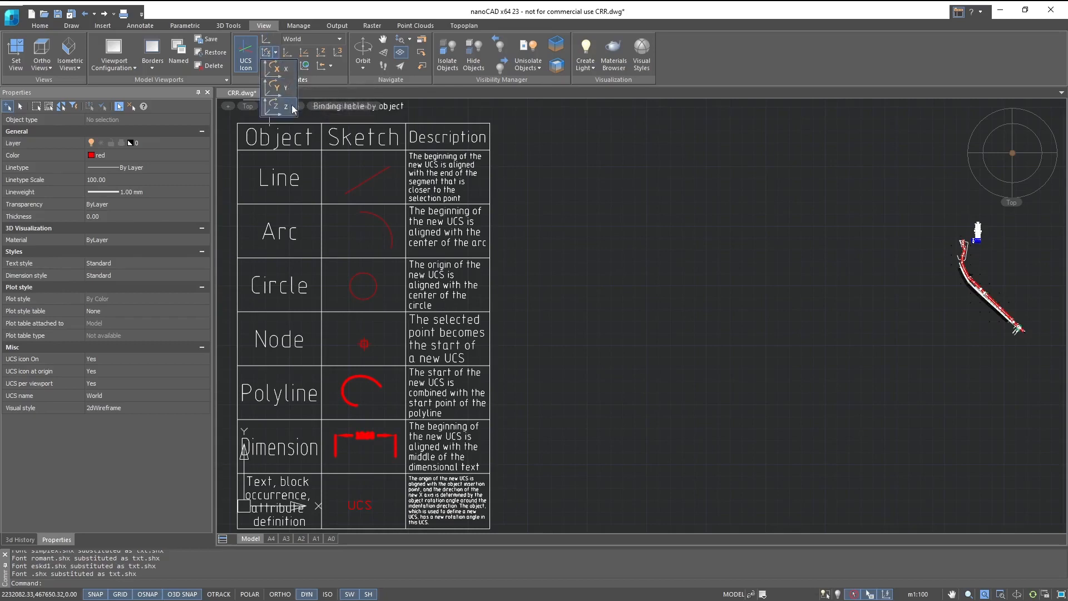
left_click(276, 52)
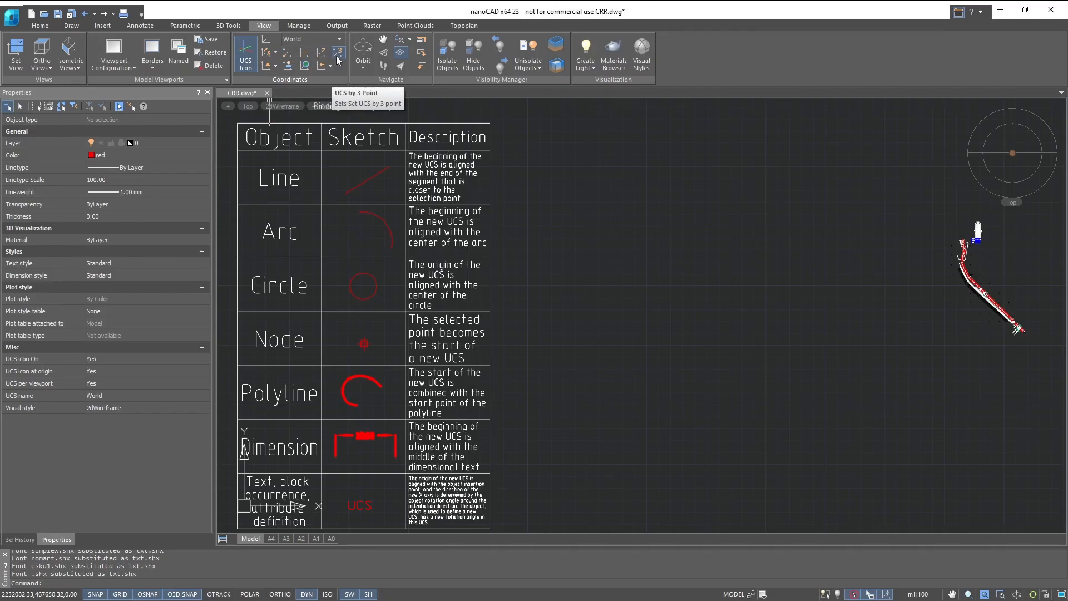
left_click(275, 66)
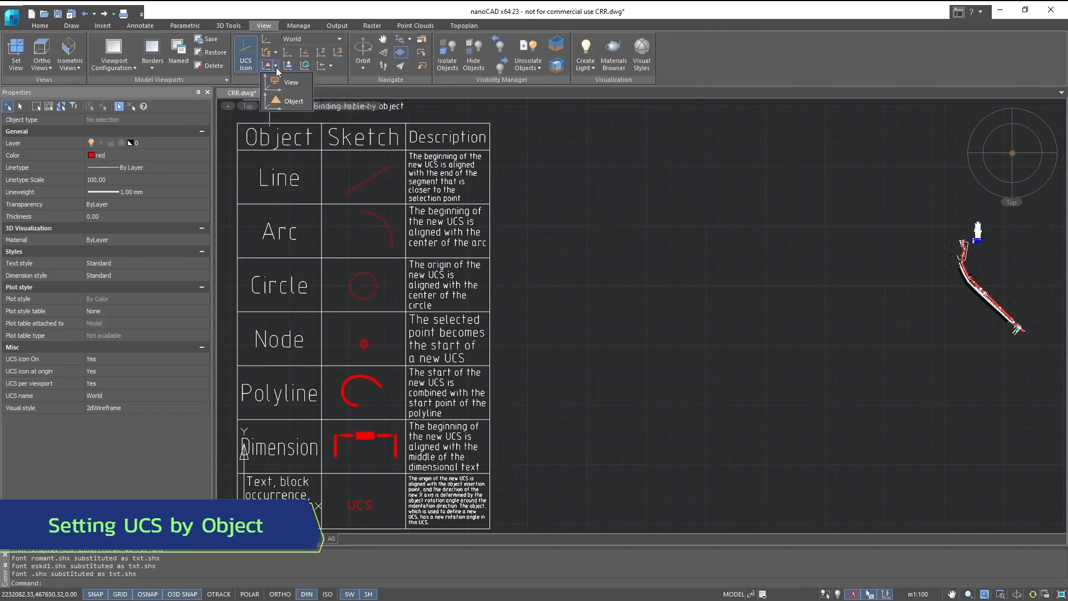
left_click(306, 107)
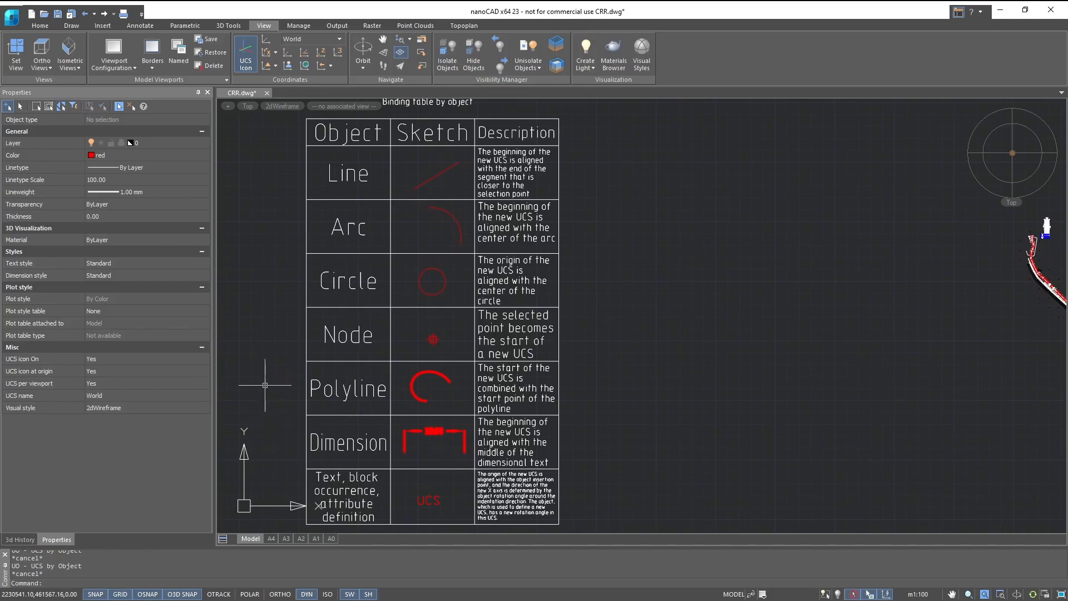
Start UCS by Object and examine the previewed alignment on the table's line, arc, circle, node, polyline and dimension samples
left_click(275, 65)
left_click(283, 102)
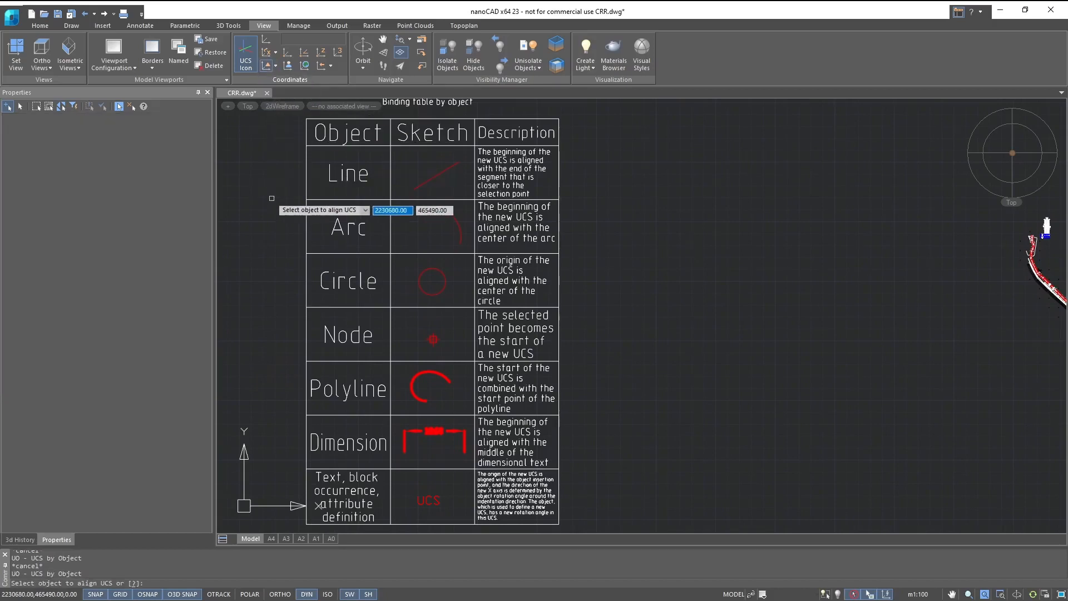
scroll(417, 194, "up", 3)
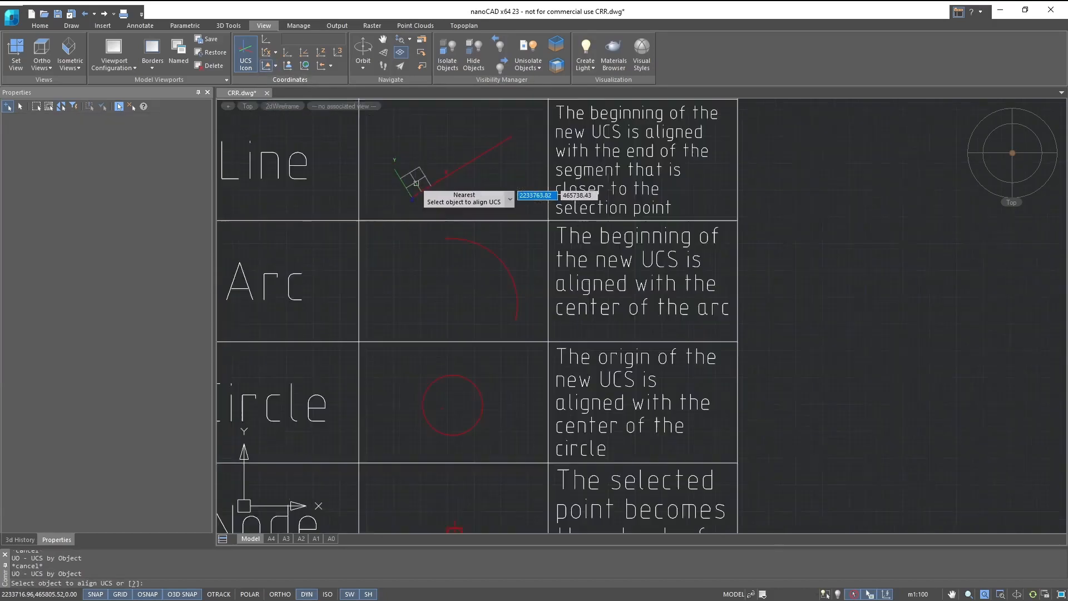
scroll(416, 194, "up", 2)
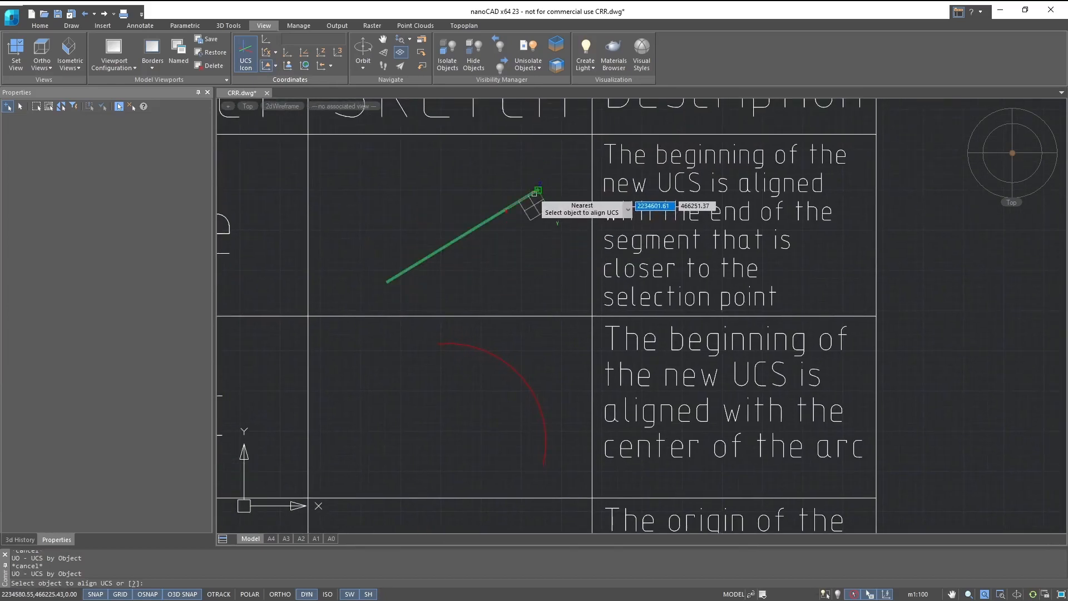
middle_click_drag(461, 280, 459, 162)
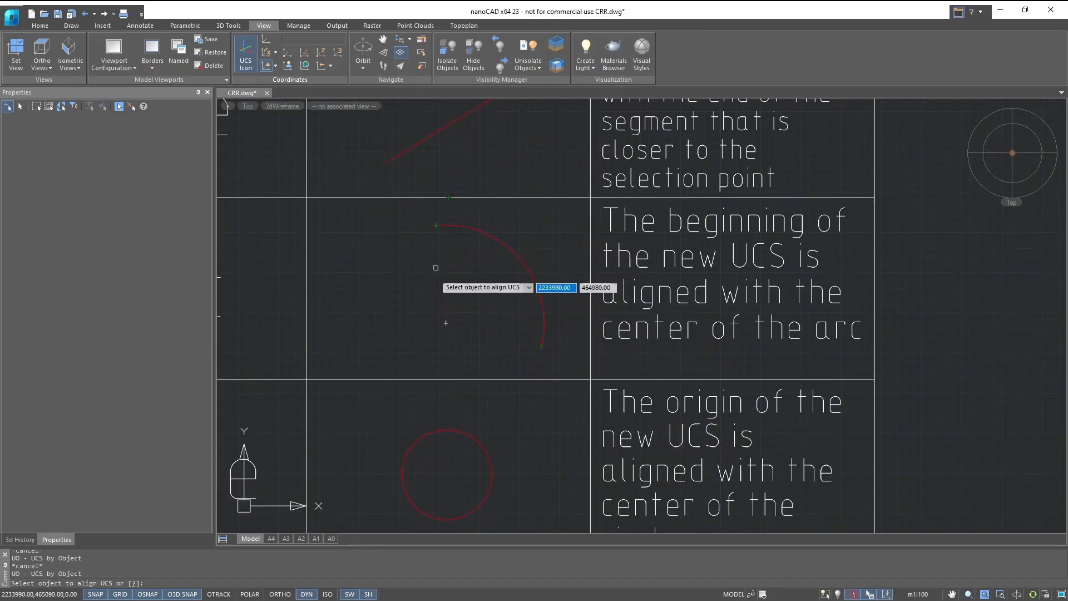
middle_click_drag(410, 420, 406, 264)
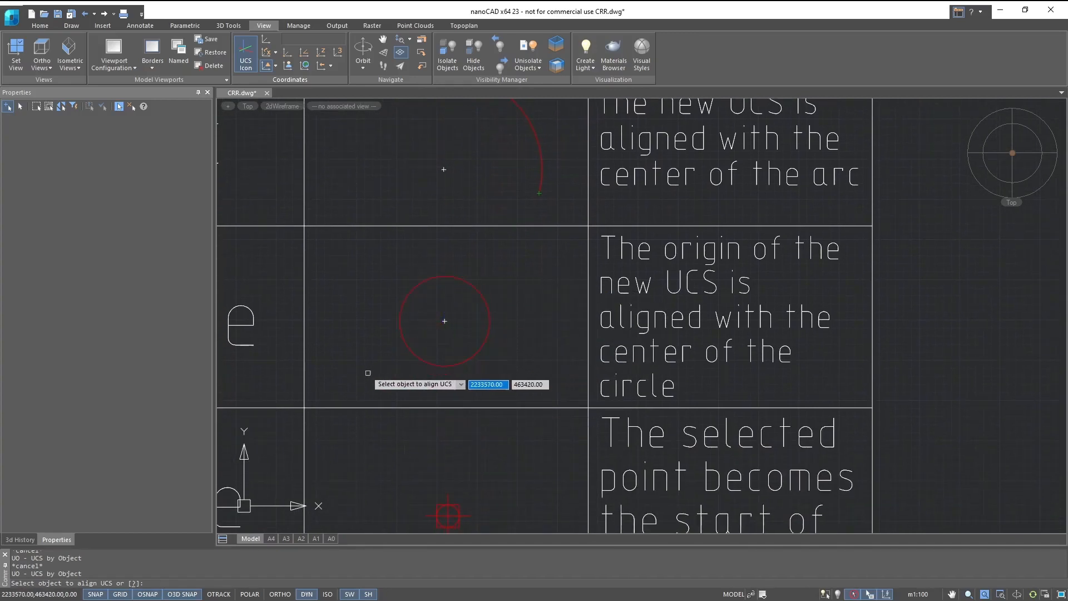
middle_click_drag(369, 375, 372, 215)
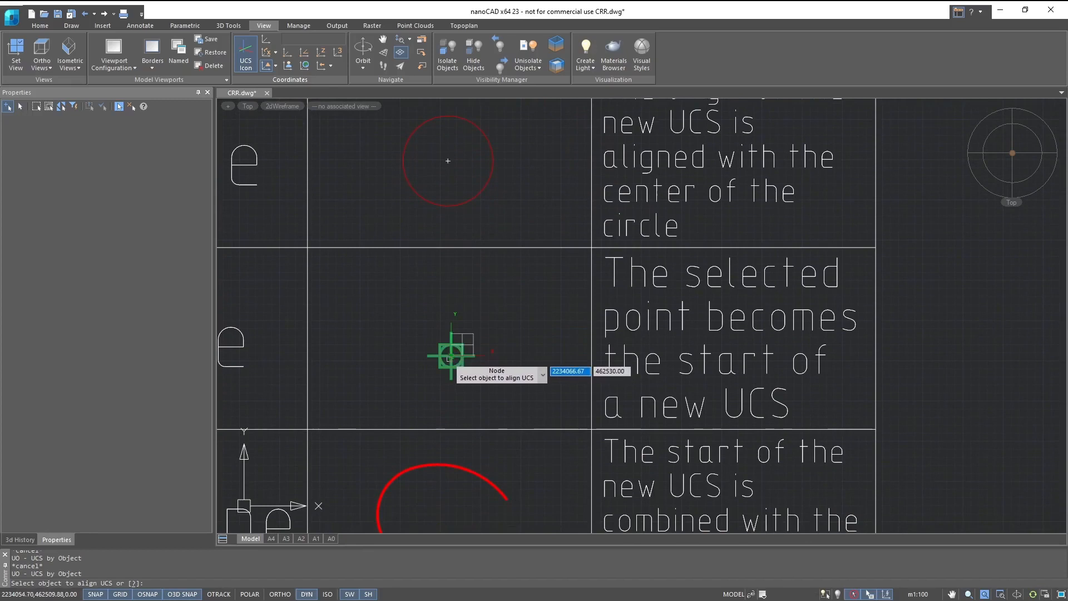
middle_click_drag(451, 356, 450, 132)
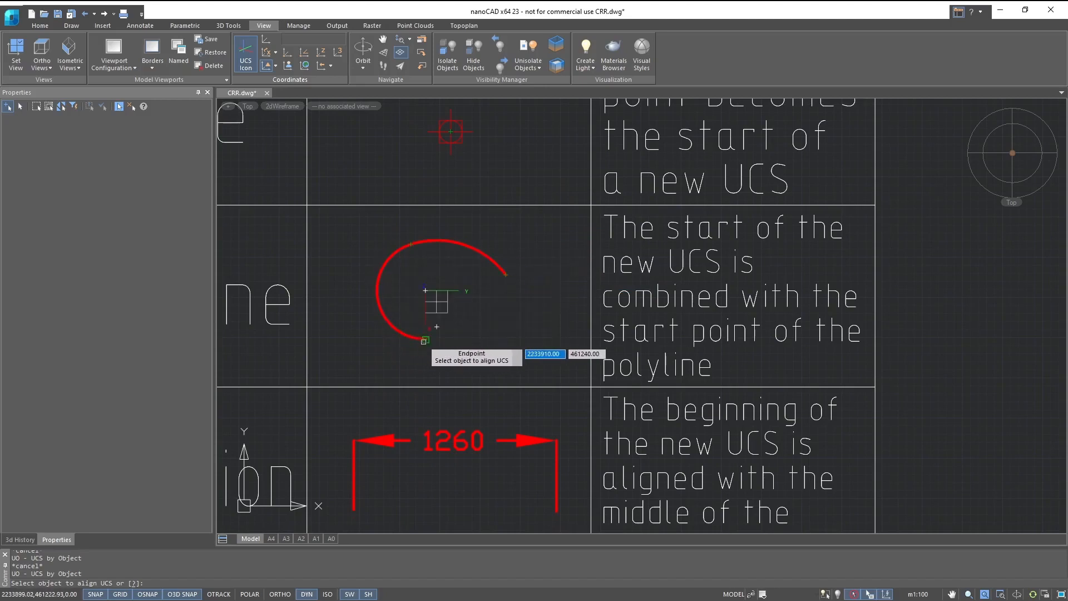
middle_click_drag(451, 353, 445, 205)
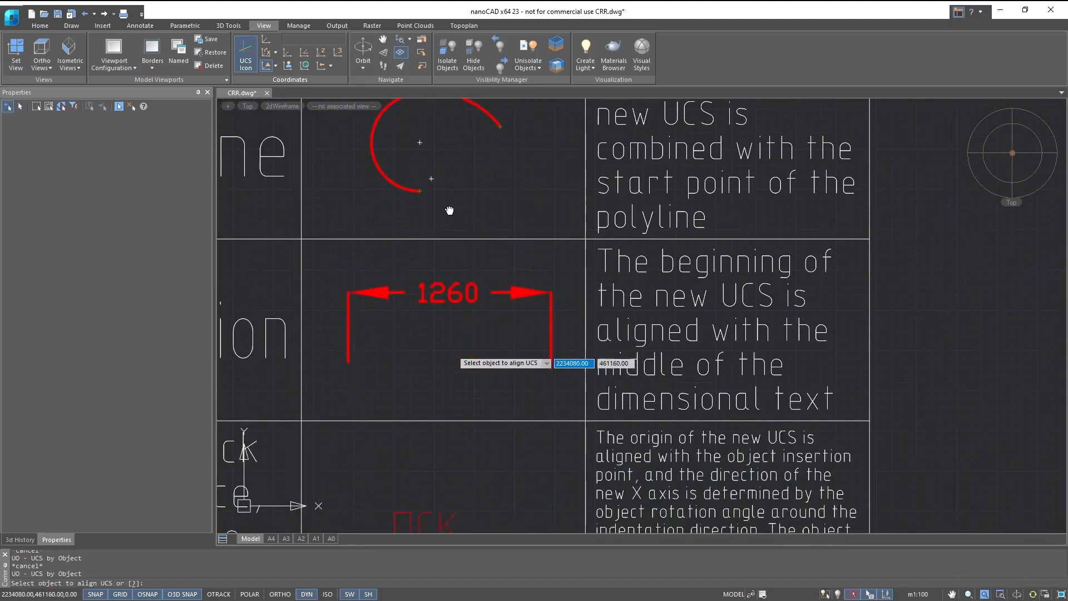